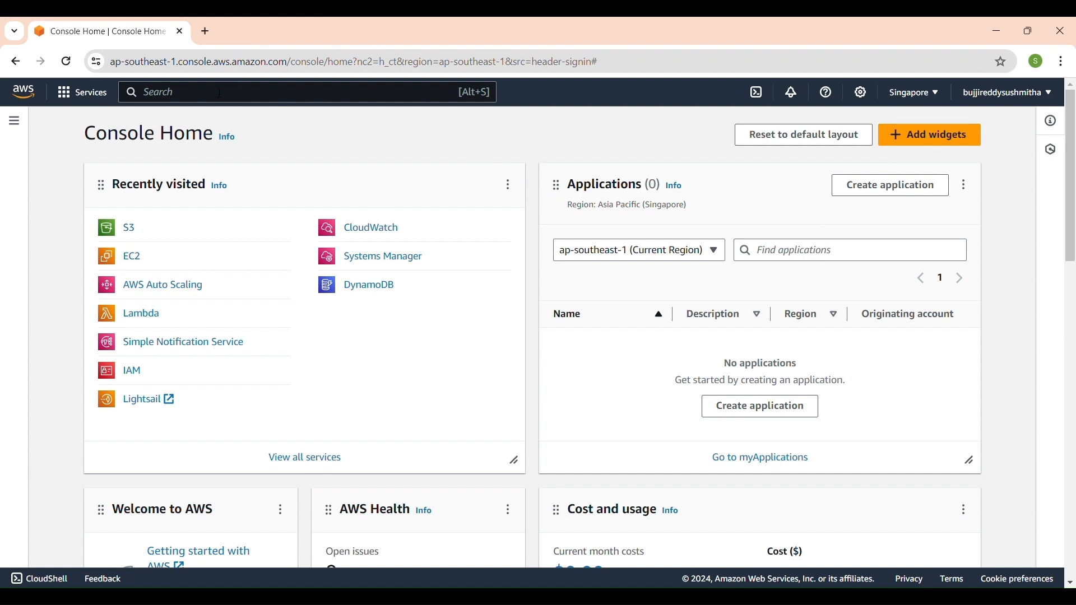
Find the S3 service and start a new bucket named 304.
type("s3")
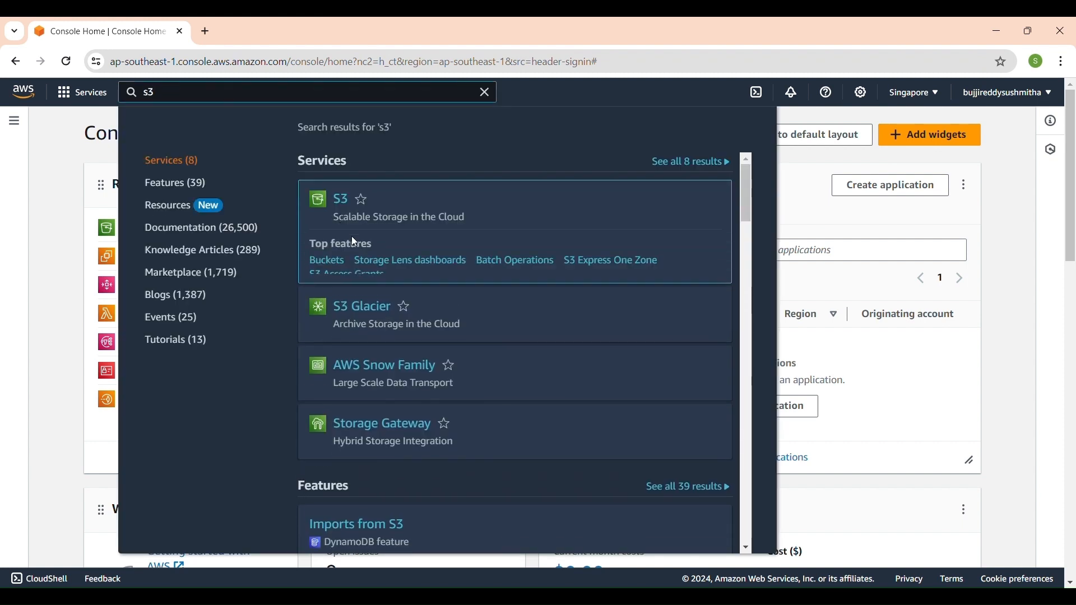
left_click(342, 202)
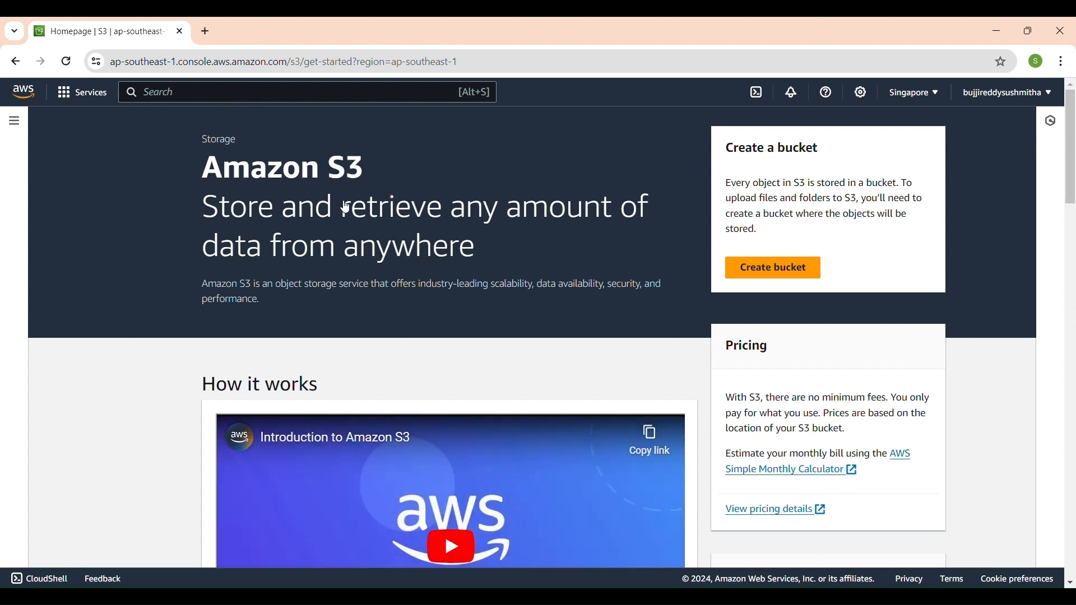
left_click(781, 274)
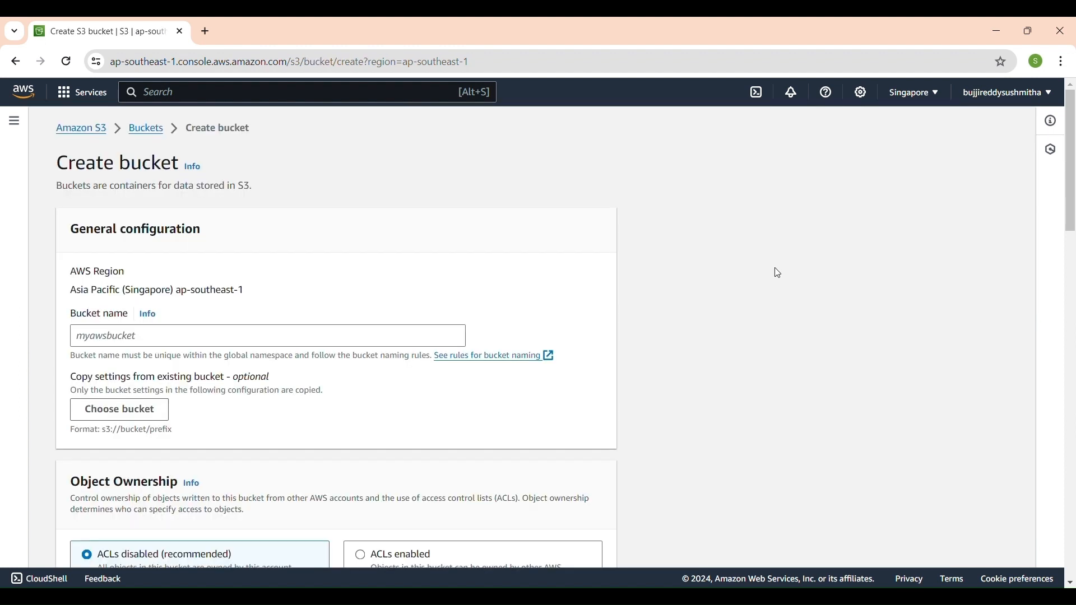
left_click(275, 344)
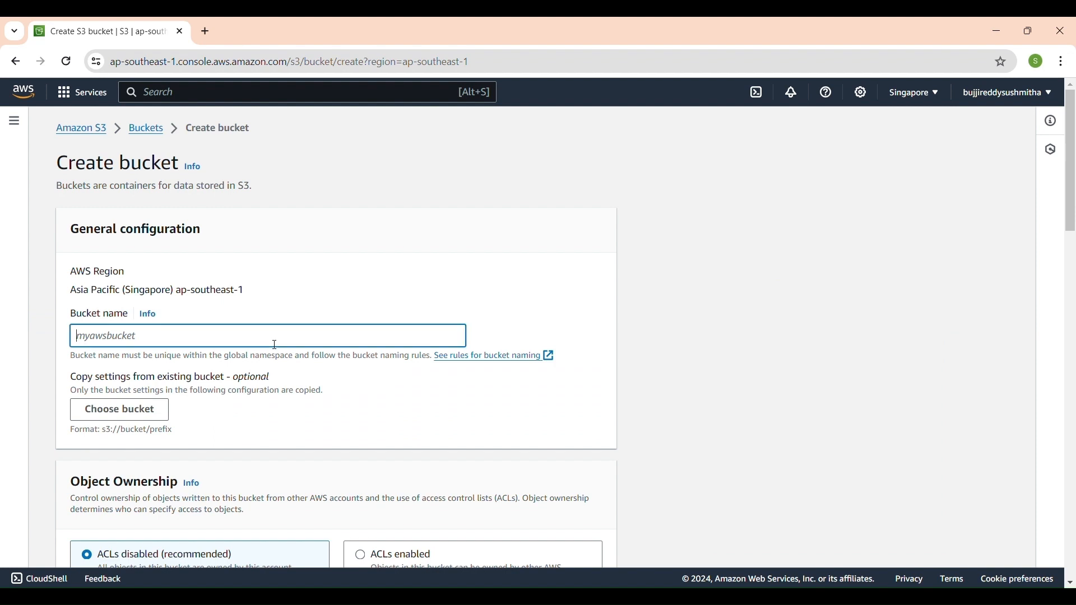
type("304")
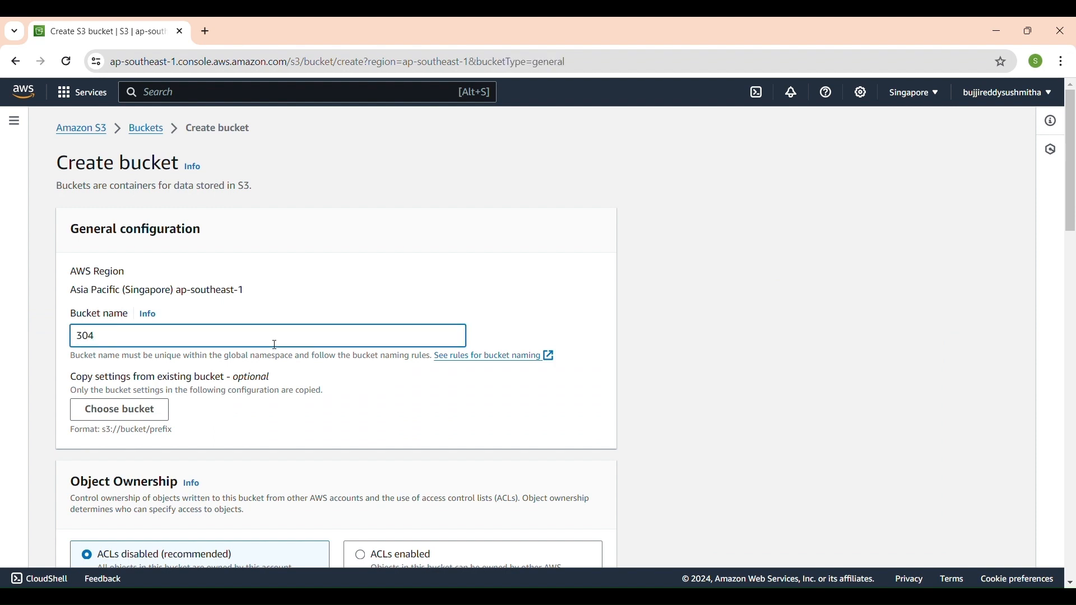
Enable ACLs in the new bucket's object ownership settings.
scroll(275, 344, "down", 4)
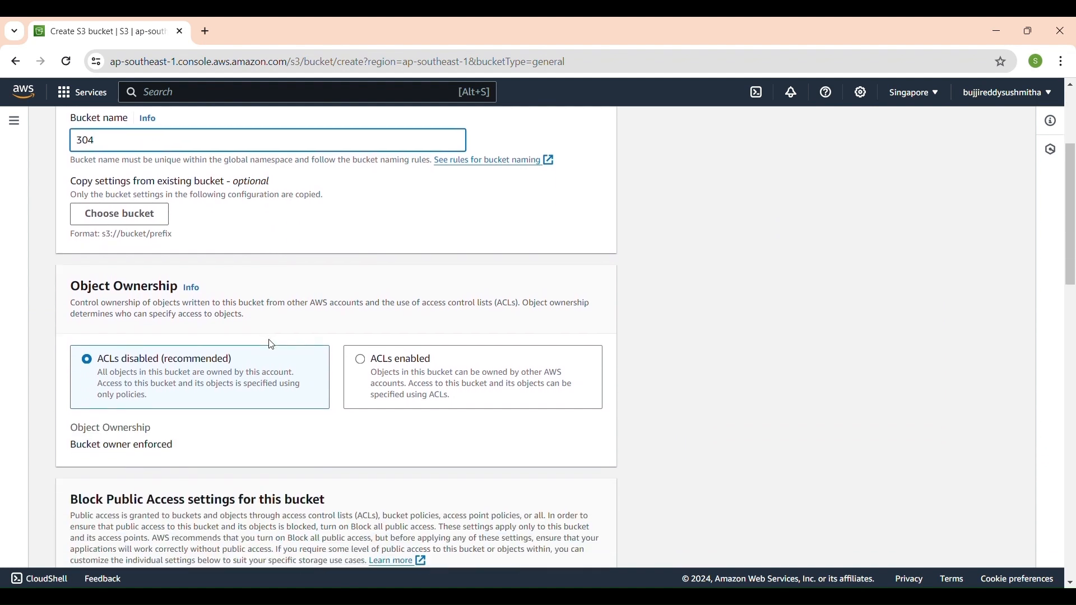
scroll(271, 344, "down", 2)
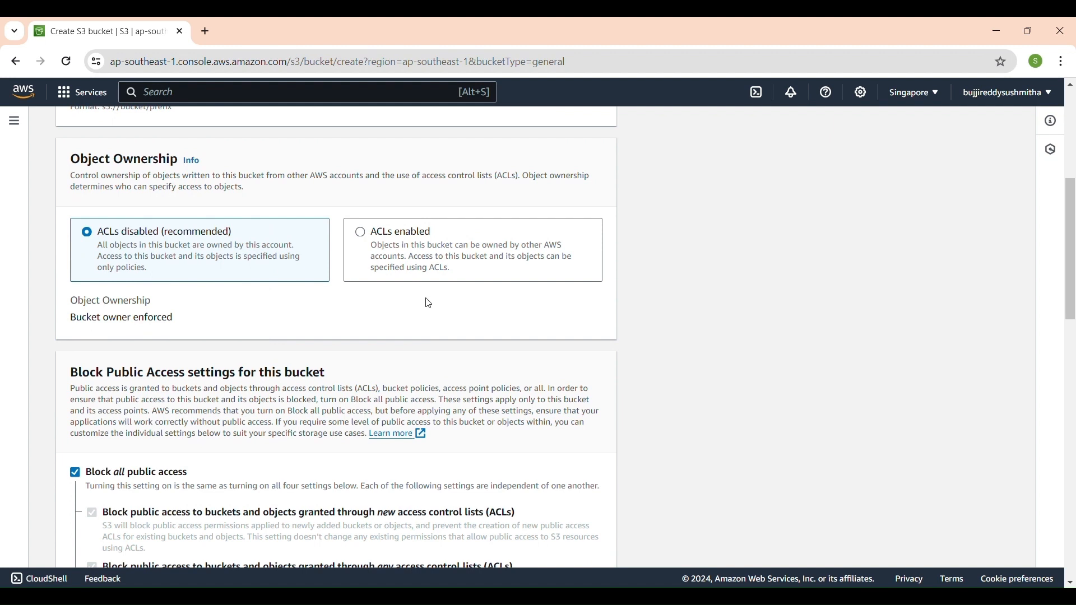
left_click(445, 261)
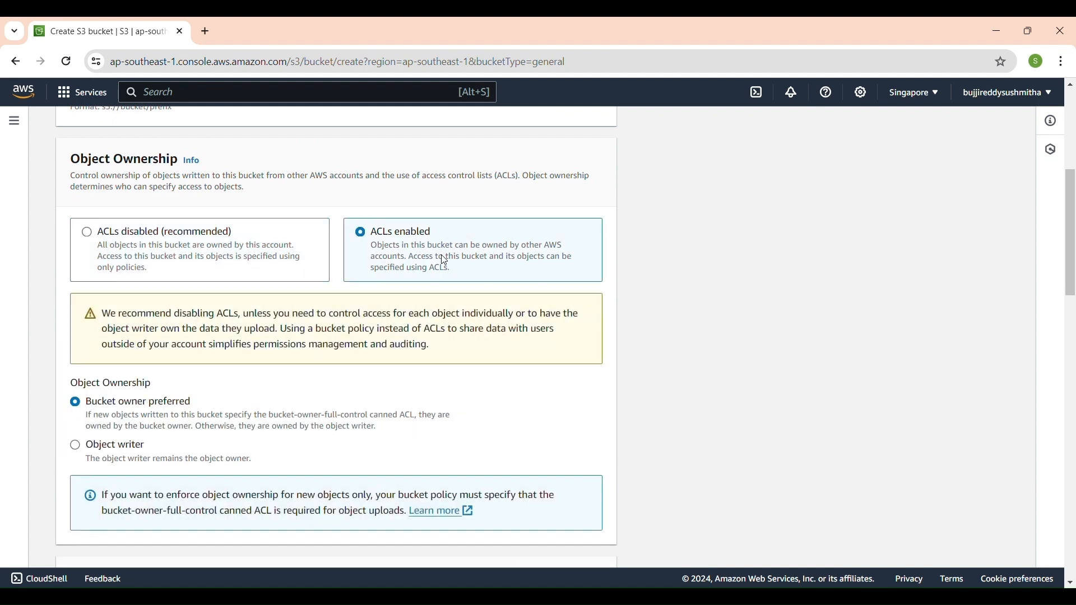
Turn off Block all public access for the bucket and acknowledge that its objects might become public.
scroll(255, 285, "down", 2)
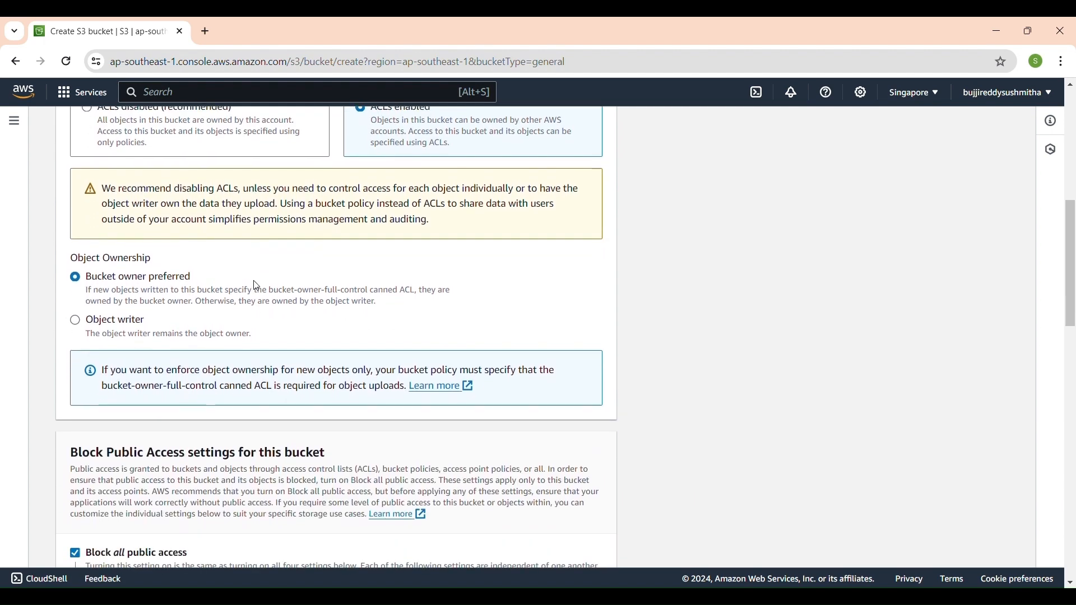
scroll(224, 295, "down", 3)
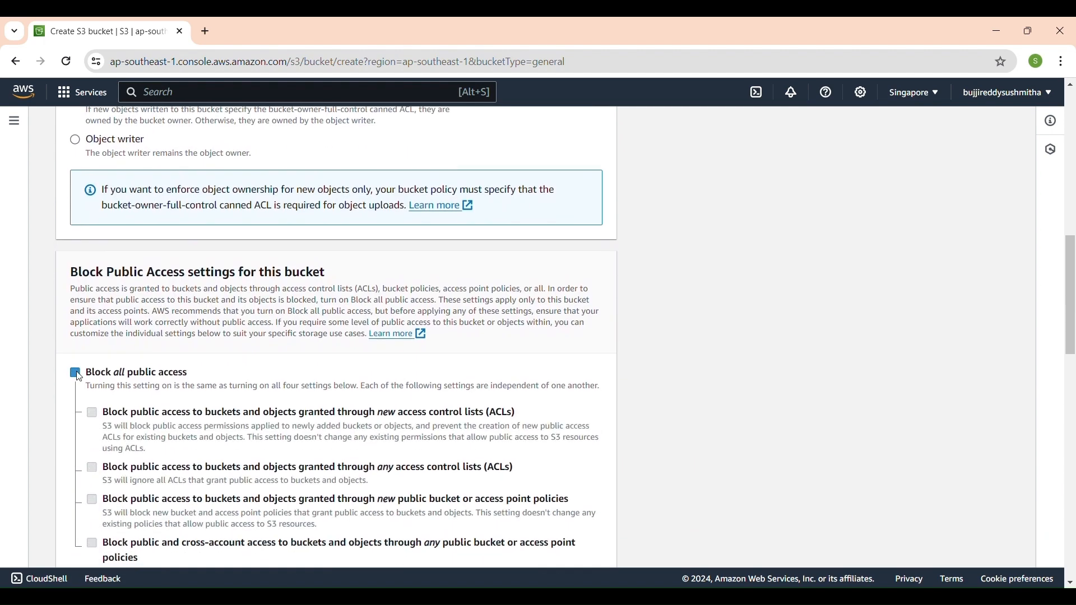
left_click(75, 374)
scroll(112, 392, "down", 5)
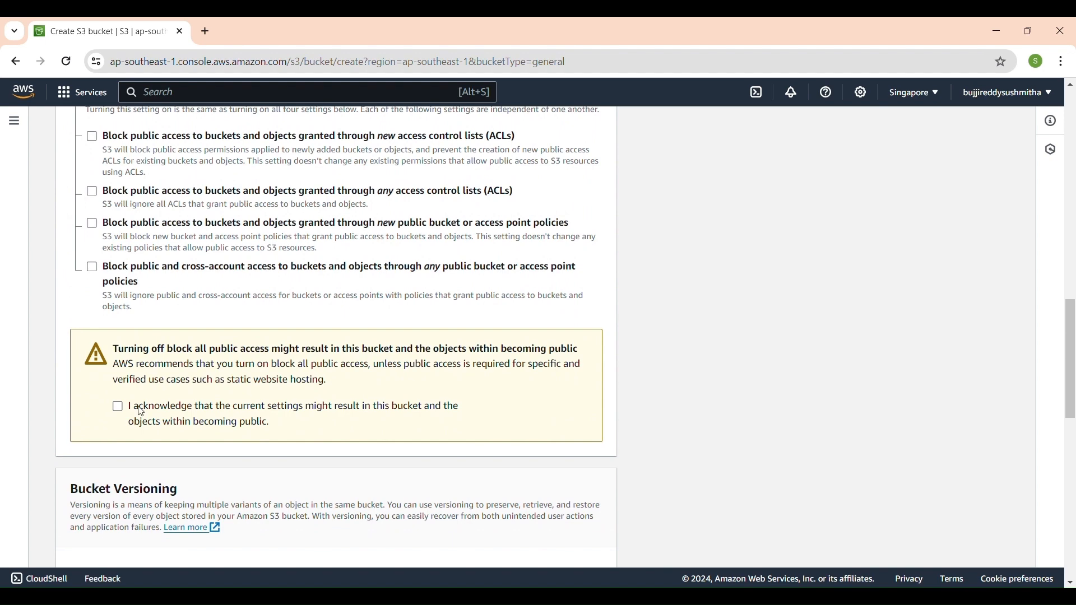
left_click(118, 407)
Try to create the bucket with versioning disabled and the default encryption kept.
scroll(121, 407, "down", 4)
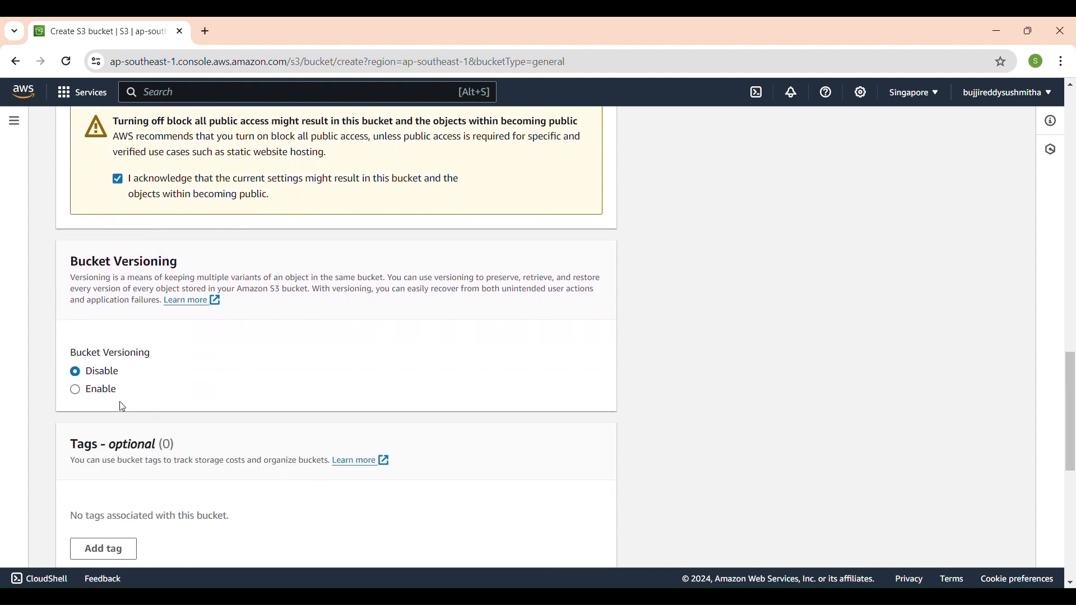
scroll(122, 408, "down", 8)
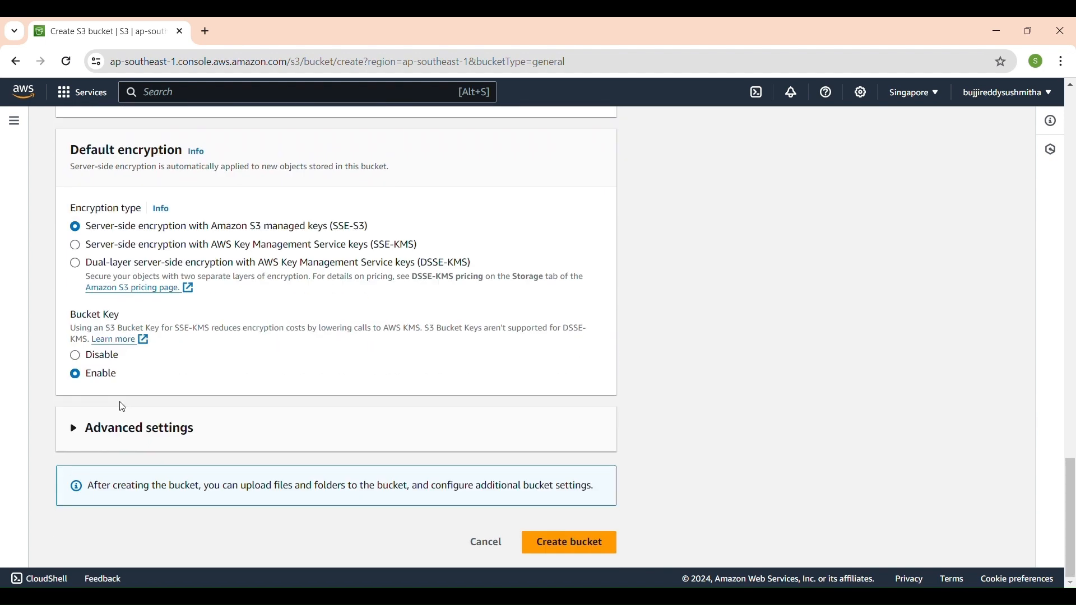
left_click(583, 555)
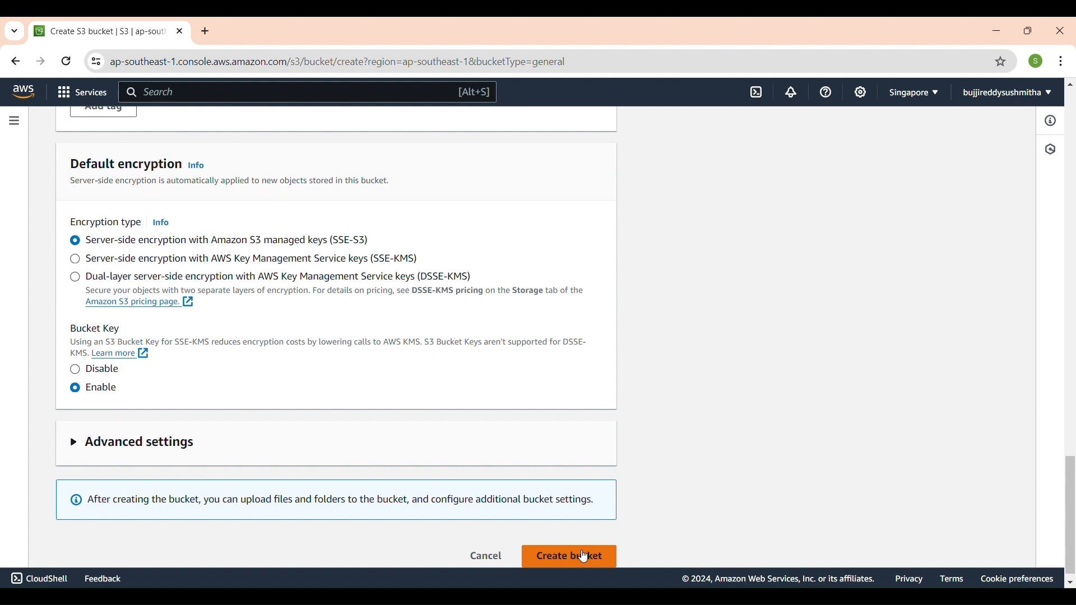
scroll(583, 556, "down", 1)
Change the bucket name to 30778, trying 3078 first.
scroll(583, 556, "up", 20)
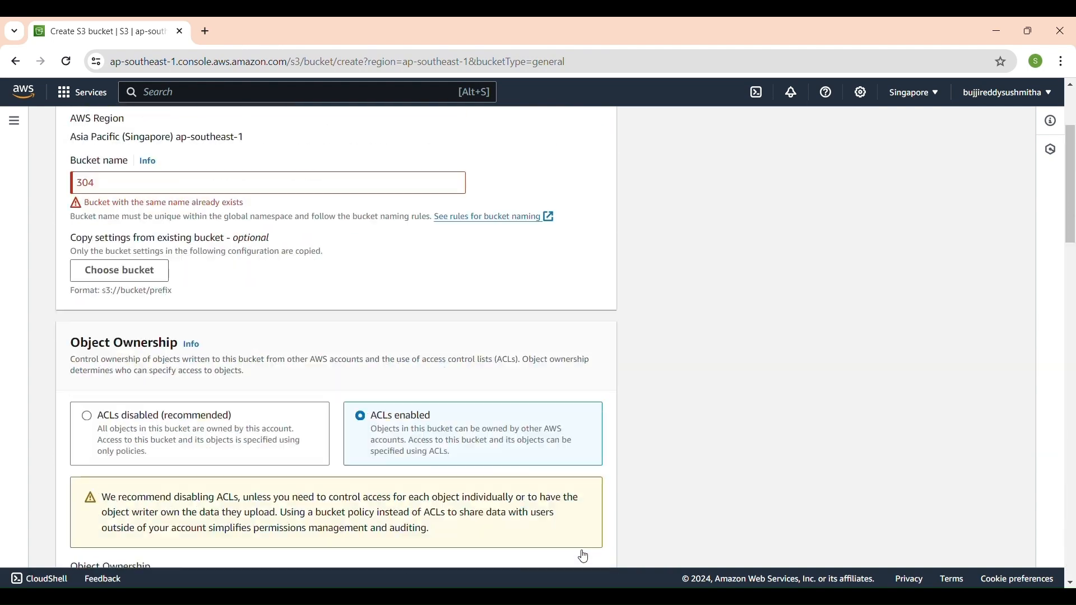
scroll(584, 557, "up", 4)
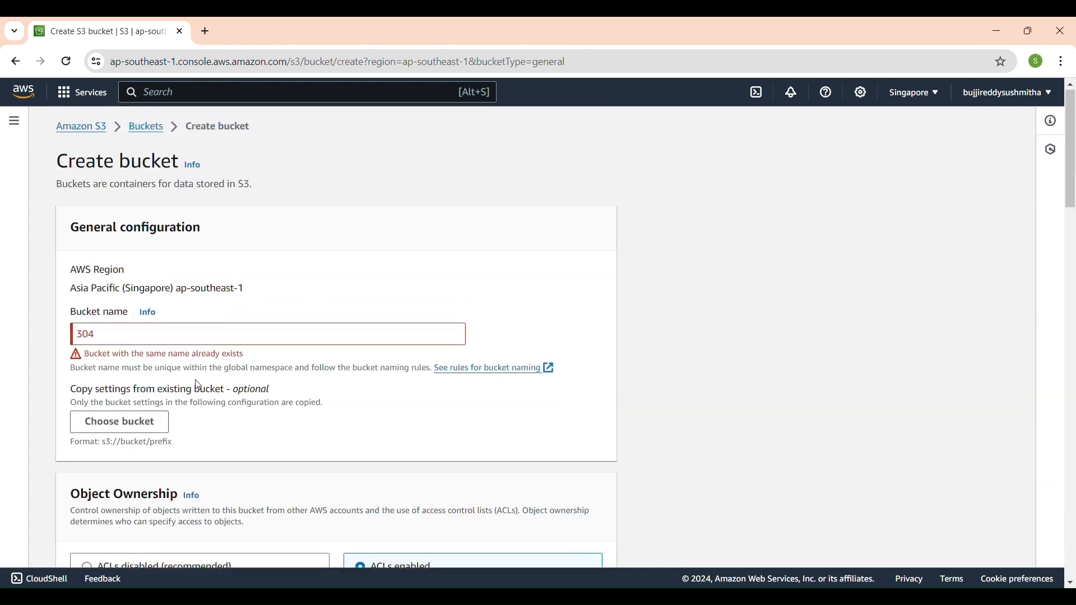
left_click(168, 343)
key("BackSpace")
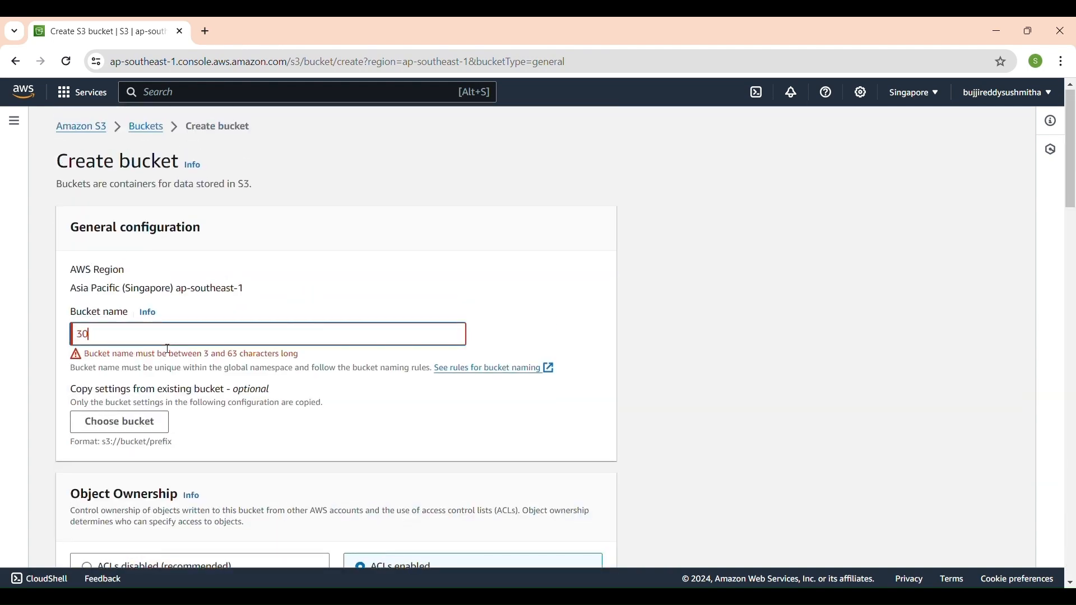
type("5")
key("BackSpace")
type("78")
left_click(165, 348)
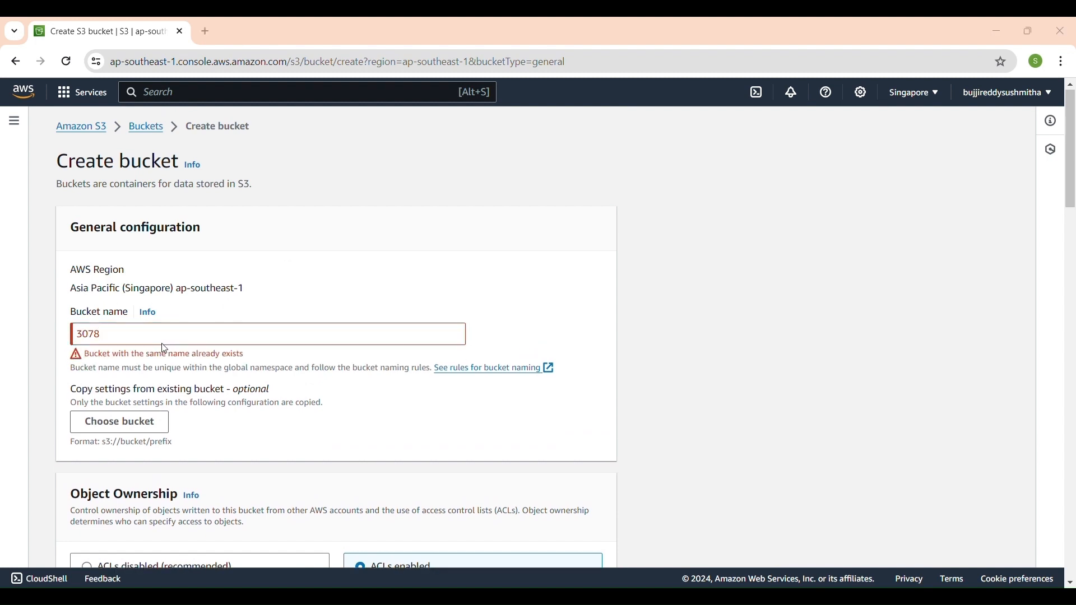
left_click(549, 270)
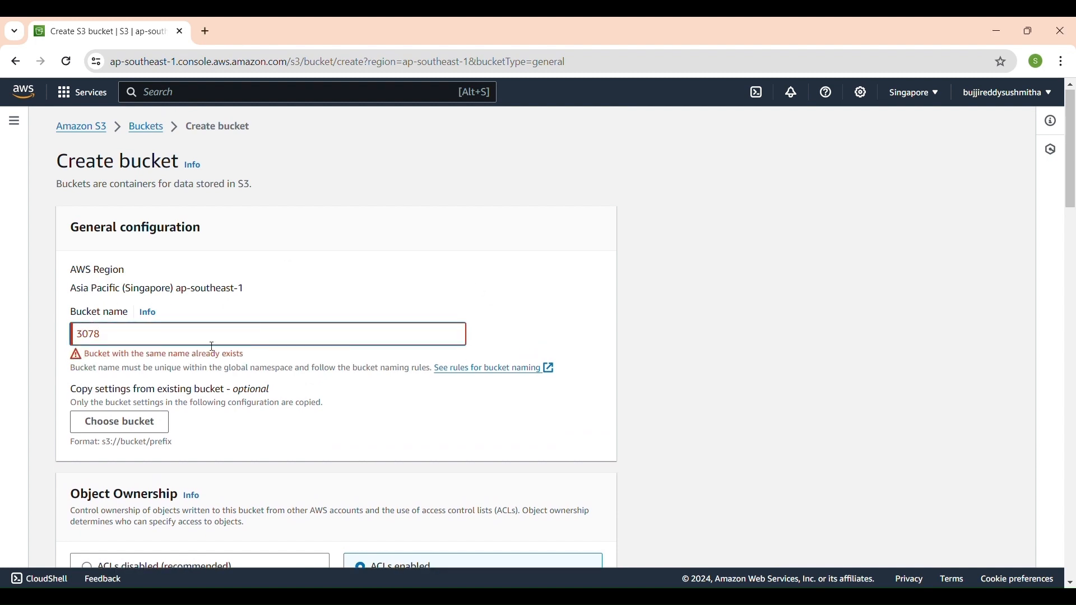
key("BackSpace")
type("78")
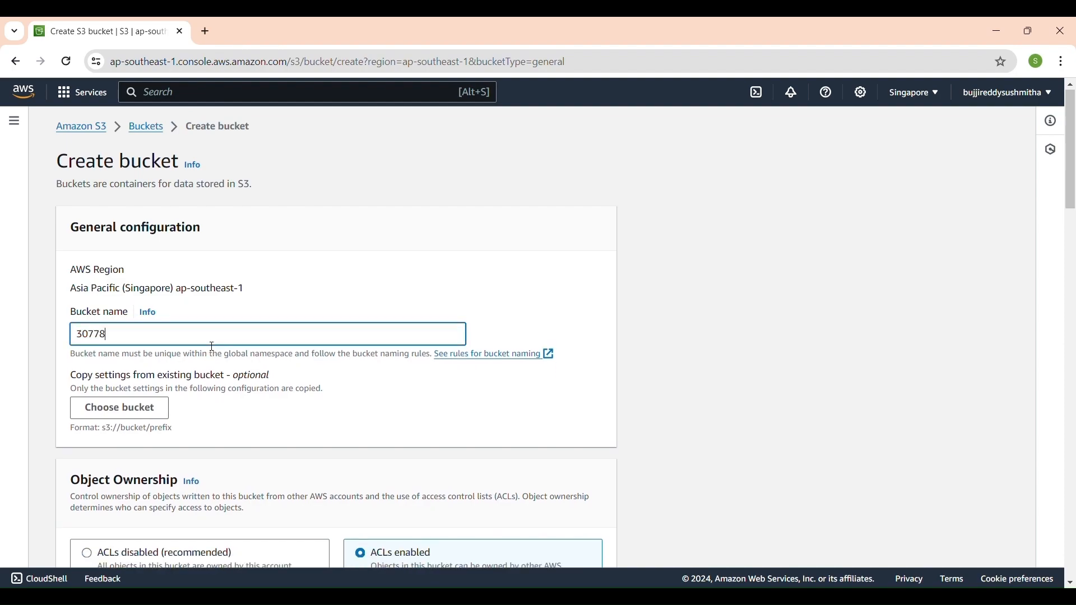
Create bucket 30778, leaving the remaining settings as they are.
scroll(212, 347, "down", 6)
scroll(212, 347, "up", 5)
scroll(213, 347, "down", 12)
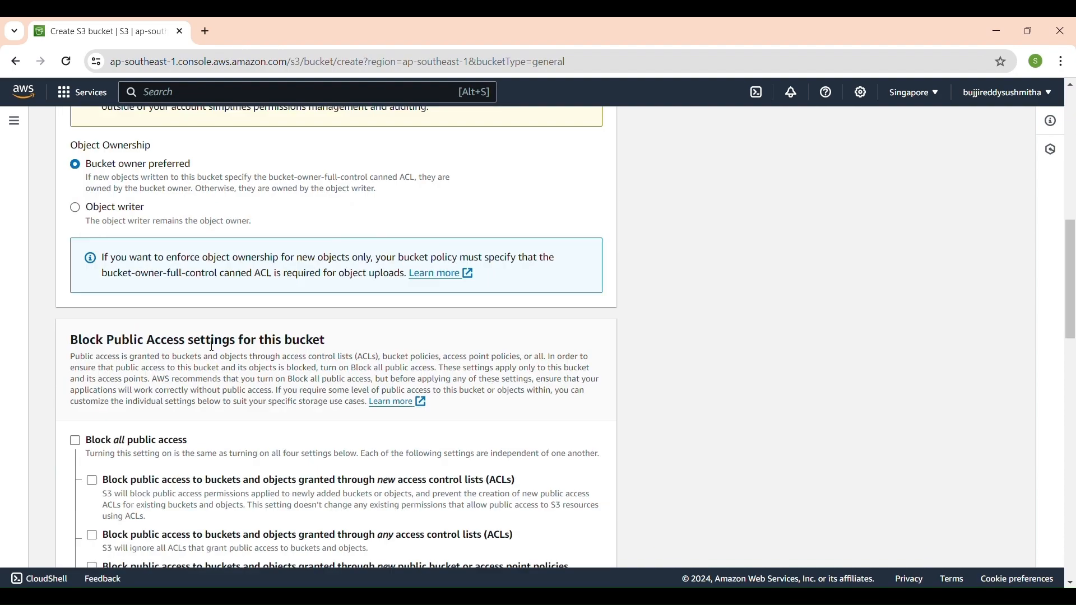
scroll(213, 347, "down", 12)
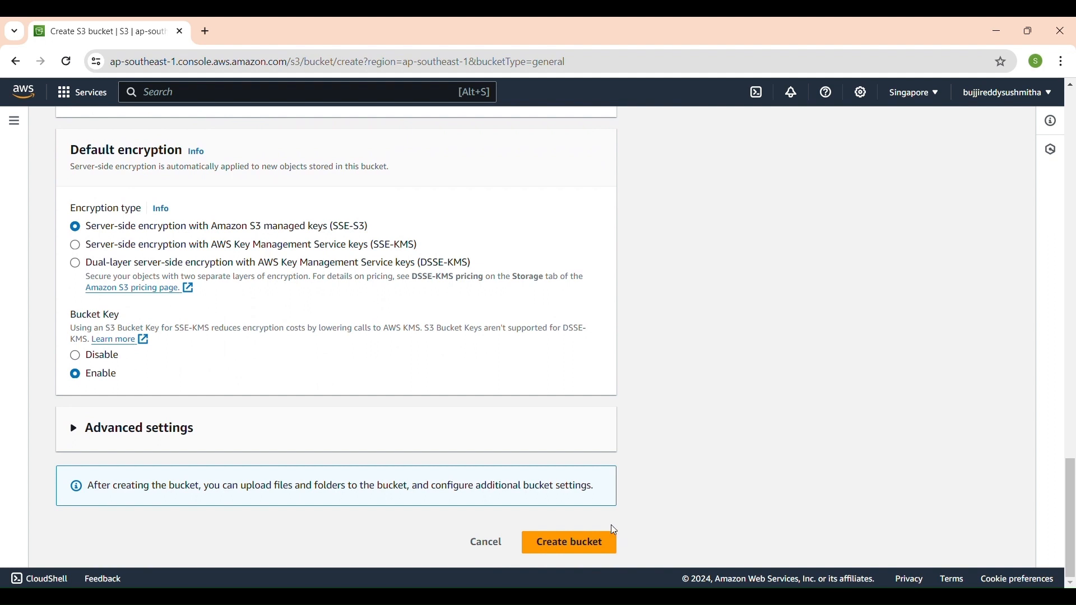
left_click(583, 550)
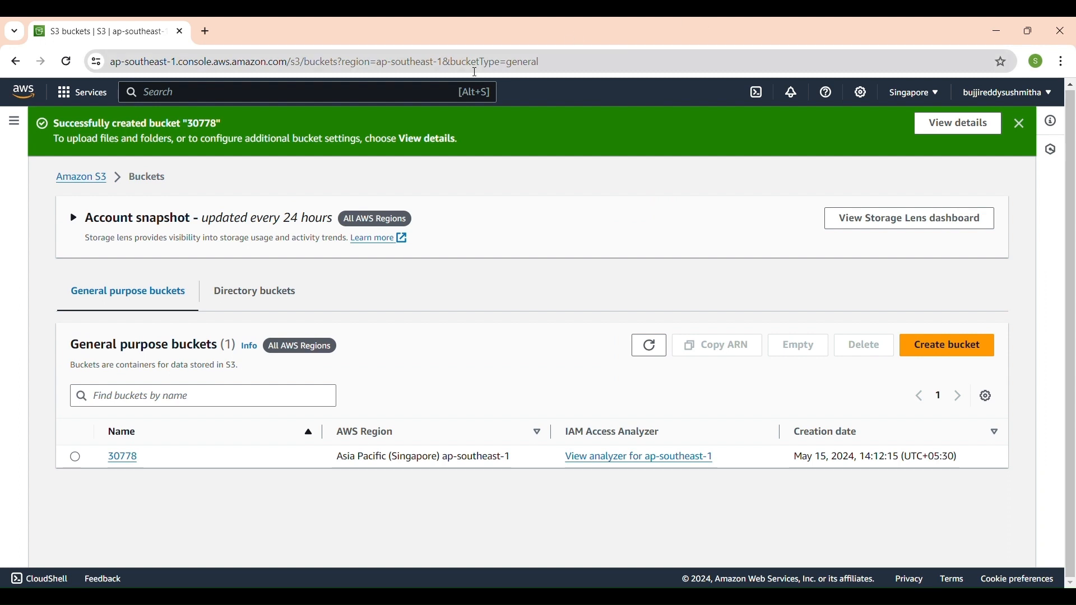
Find the Lambda service and start creating a function.
left_click(290, 105)
type("lambda")
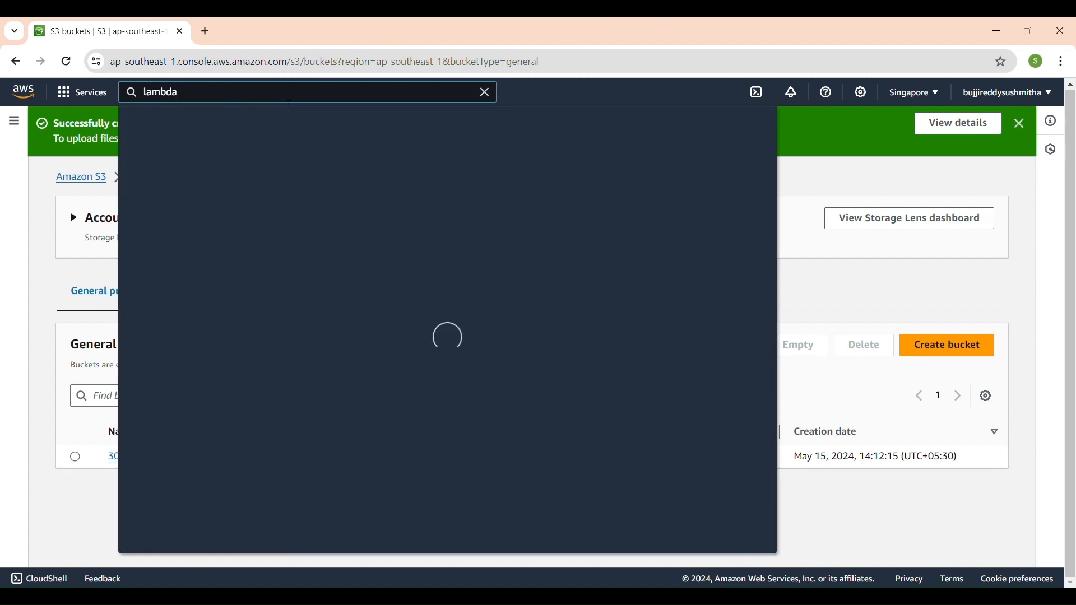
left_click(370, 205)
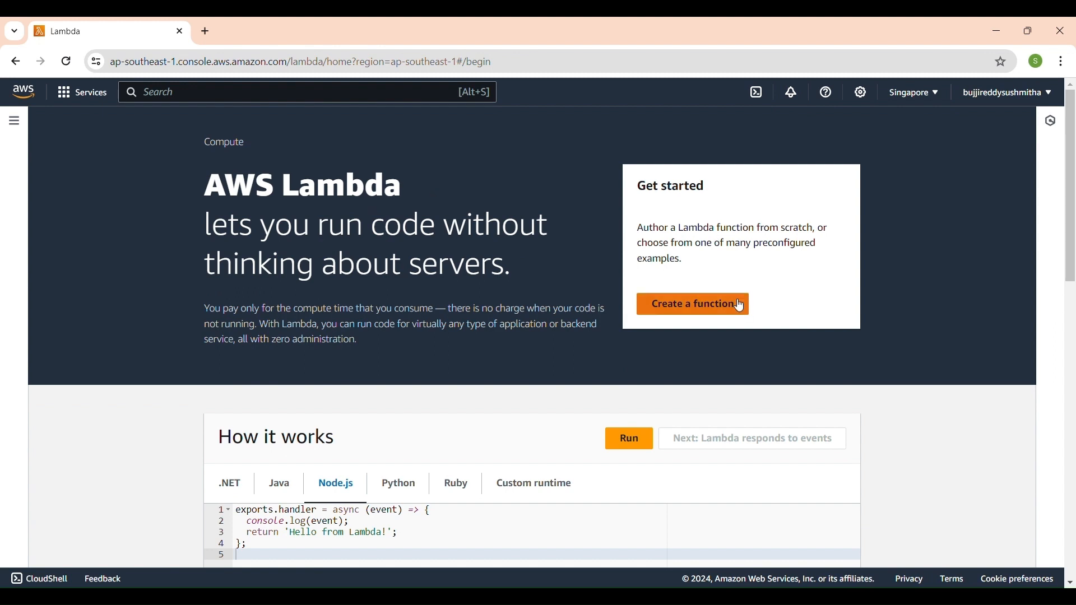
left_click(695, 309)
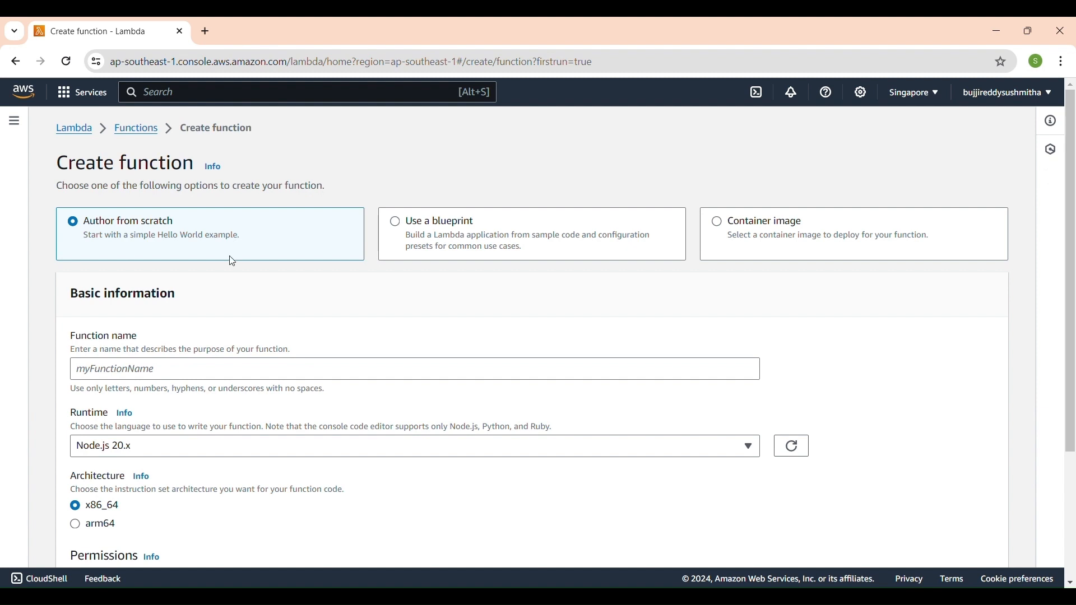
Name the new from-scratch function sendemail.
scroll(232, 262, "down", 1)
scroll(232, 261, "down", 2)
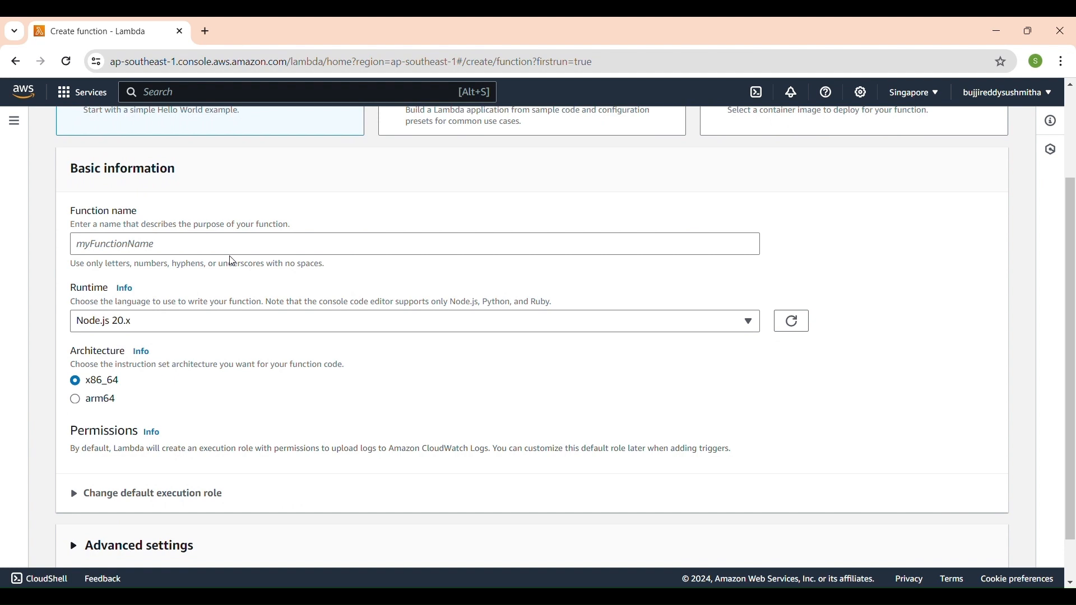
left_click(242, 254)
type("send")
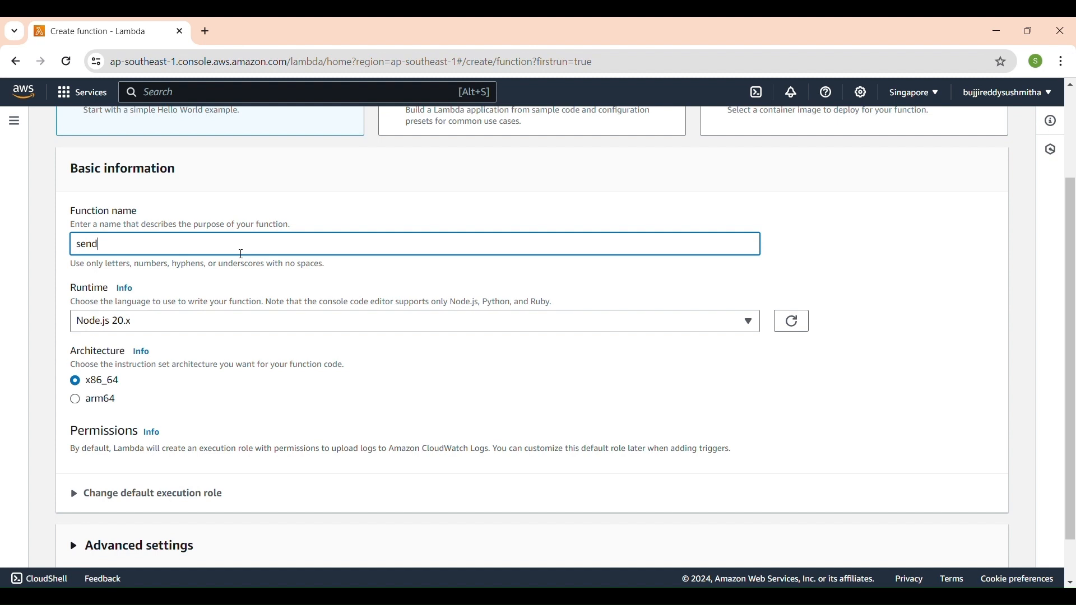
type("email")
scroll(242, 254, "down", 1)
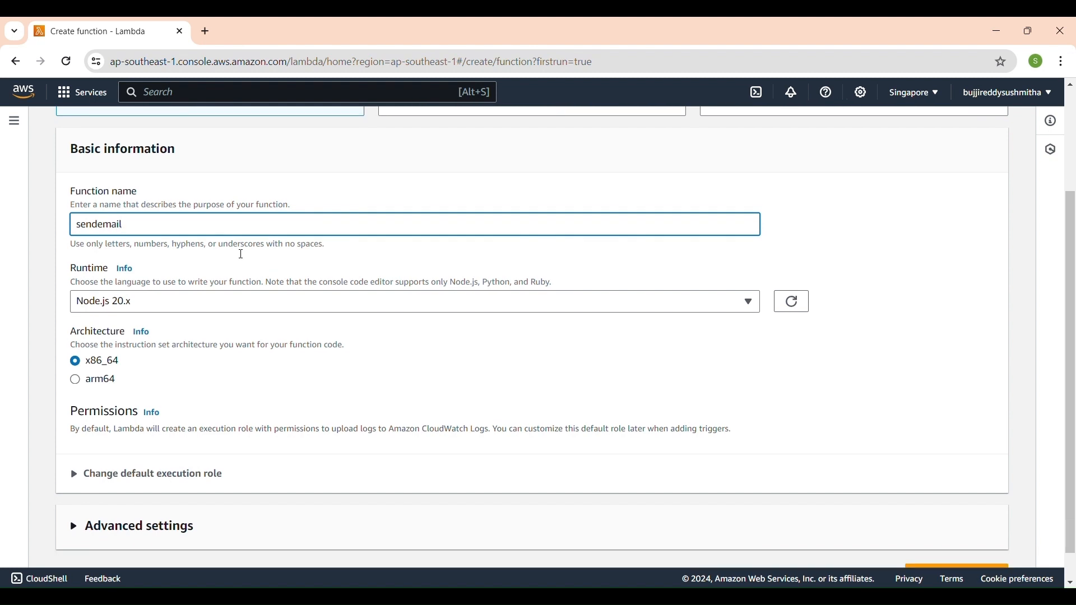
scroll(241, 254, "down", 1)
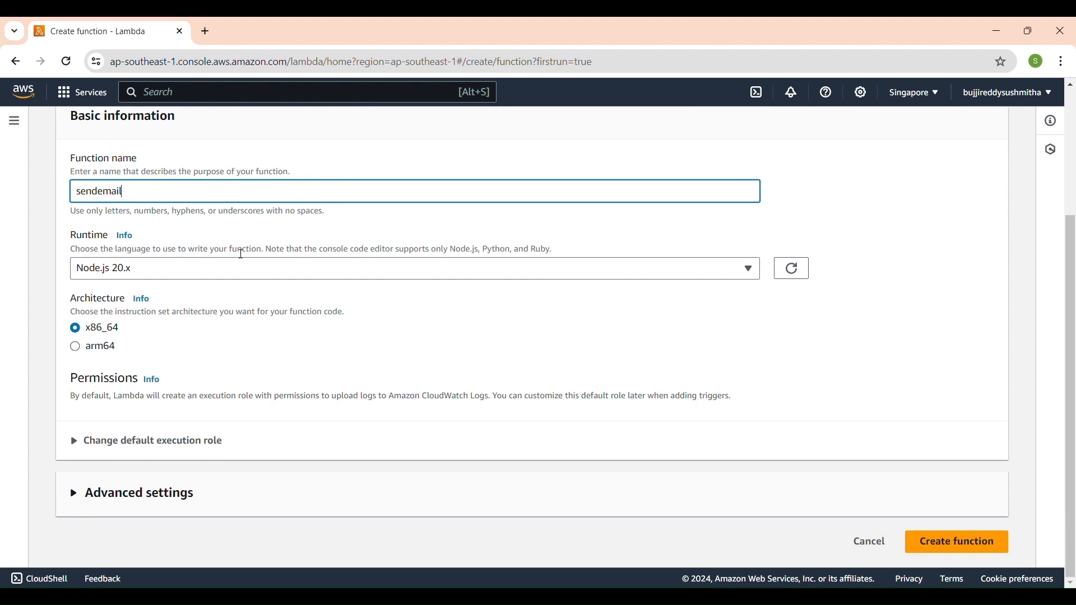
Set the function's runtime to Python 3.12 and create the function.
left_click(674, 268)
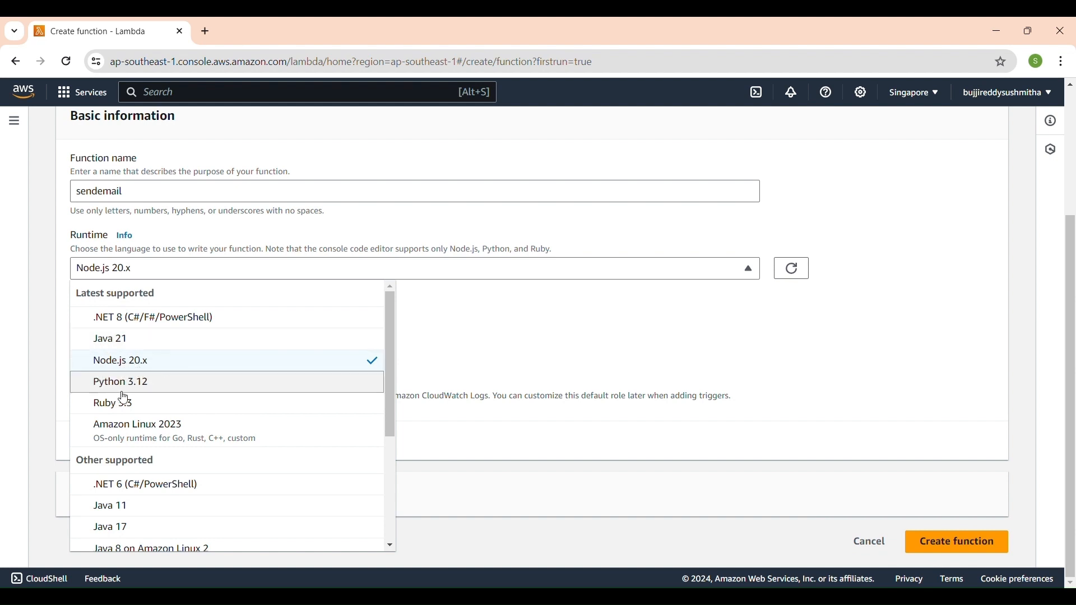
left_click(193, 389)
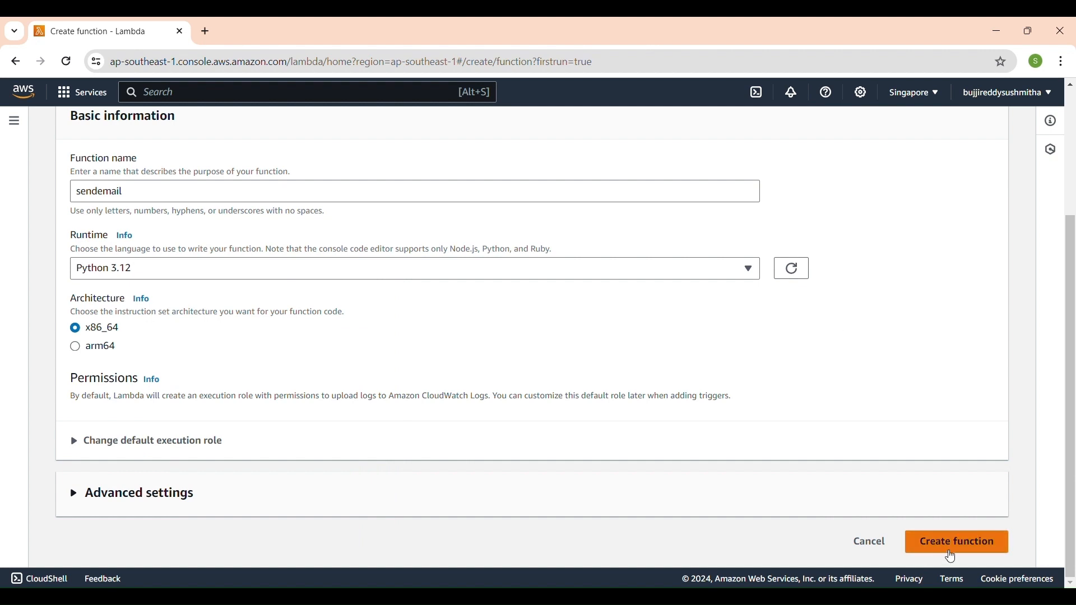
left_click(965, 546)
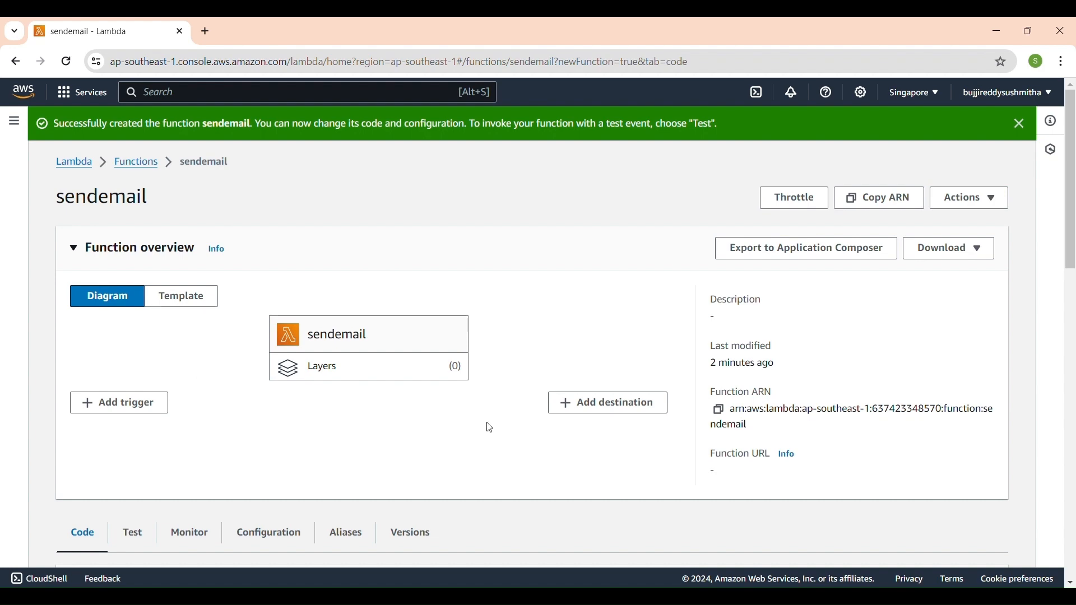
Examine the sendemail function's permissions configuration, including the execution role's resource summary and the resource-based policy statements.
scroll(437, 423, "down", 6)
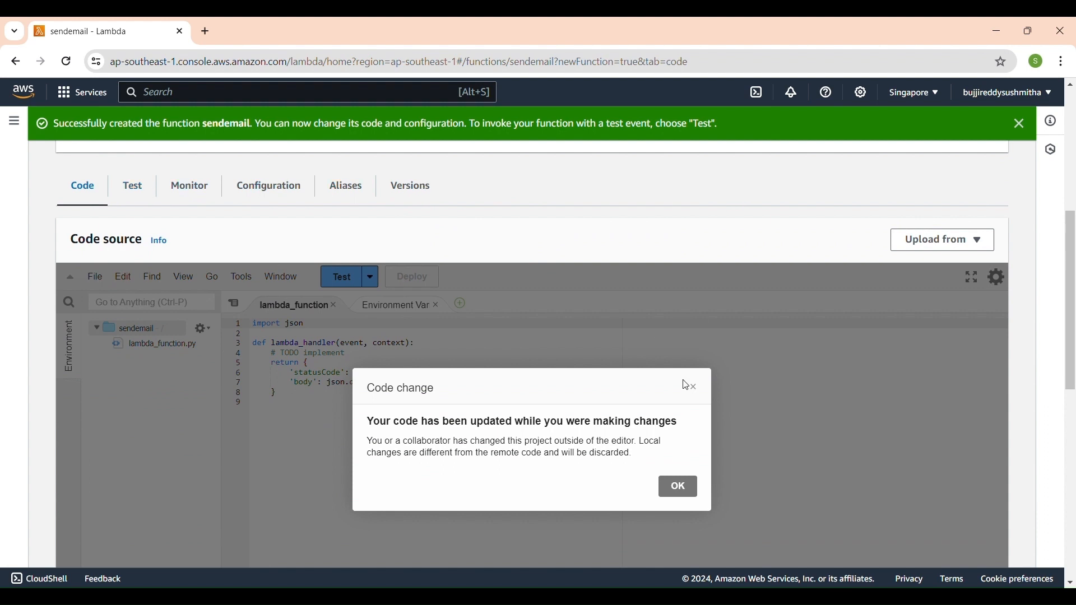
left_click(271, 189)
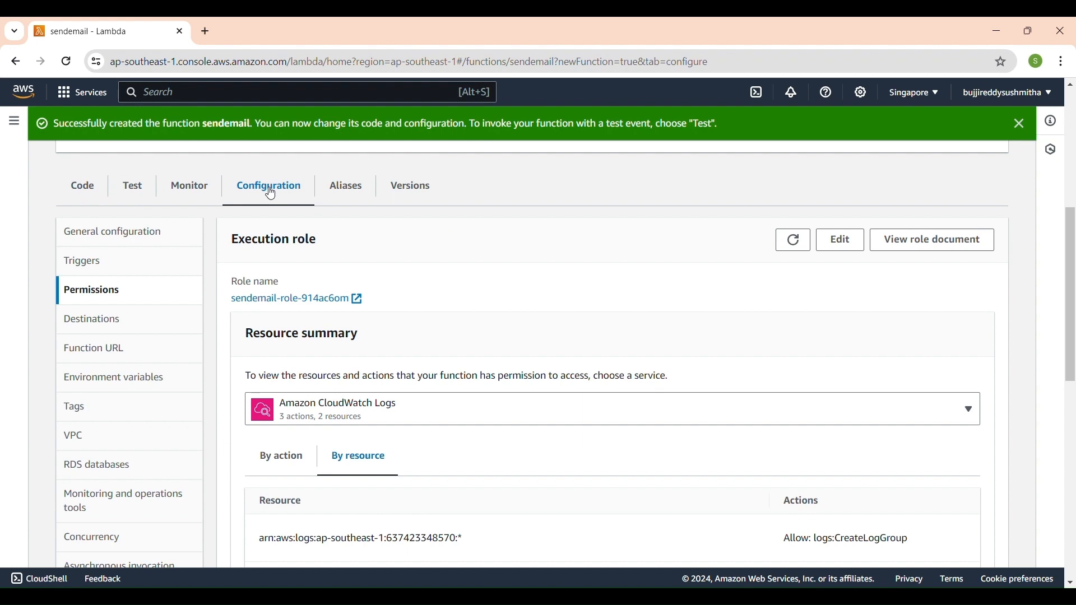
scroll(421, 327, "down", 4)
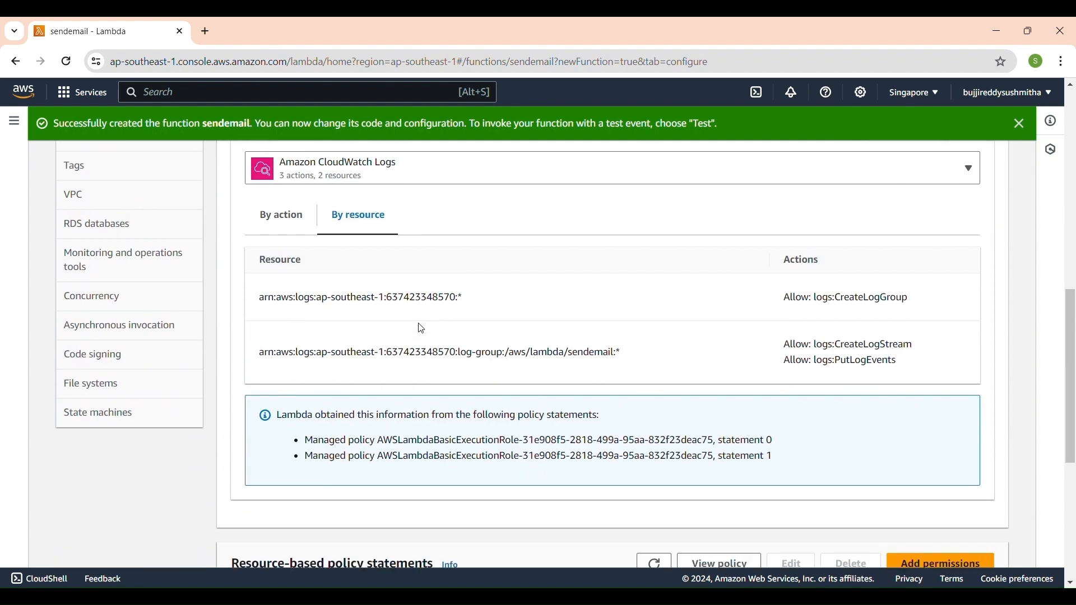
scroll(422, 329, "down", 4)
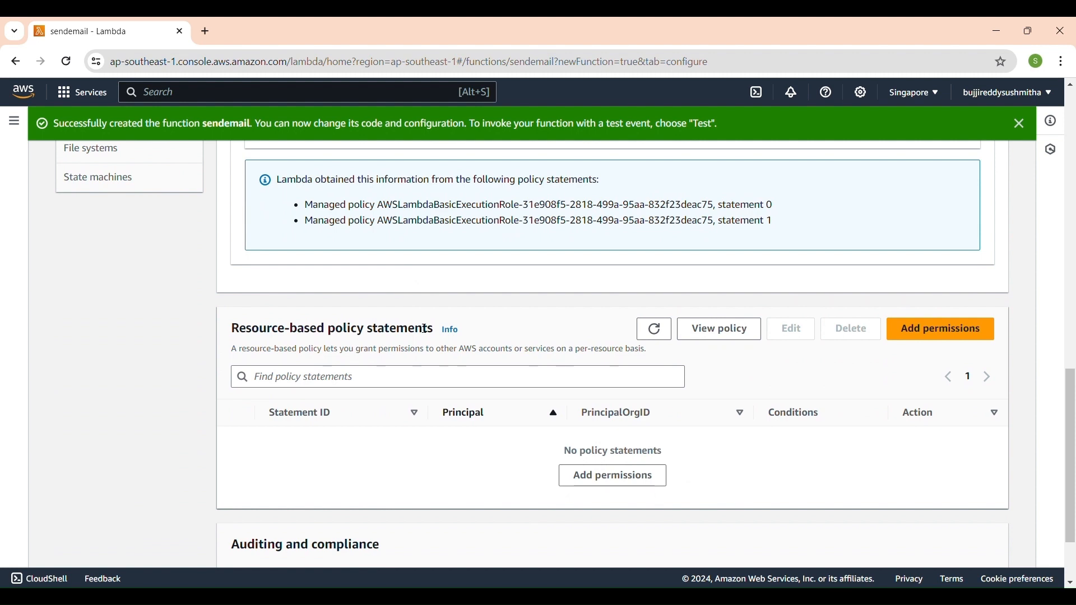
scroll(604, 293, "up", 4)
scroll(607, 293, "down", 1)
scroll(607, 293, "down", 1)
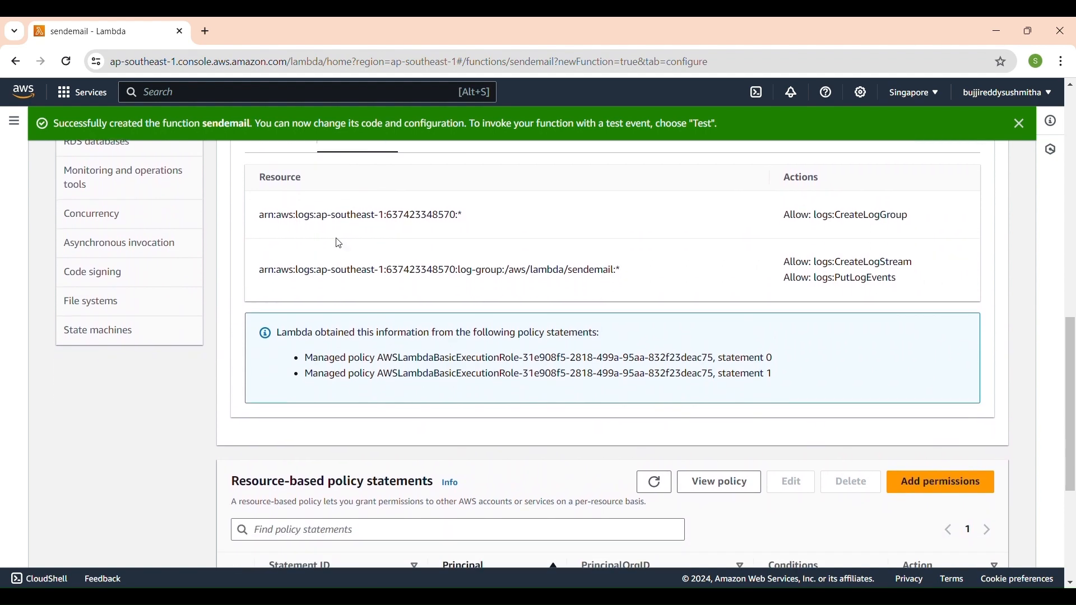
scroll(339, 244, "up", 6)
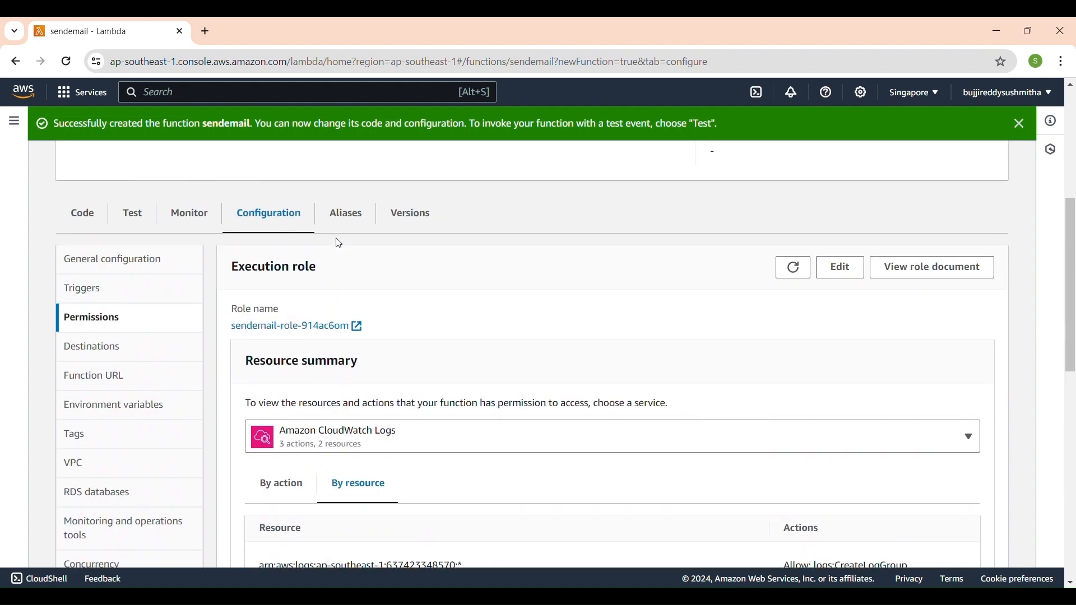
Edit the function's basic settings and set its memory to 1999 MB.
left_click(839, 268)
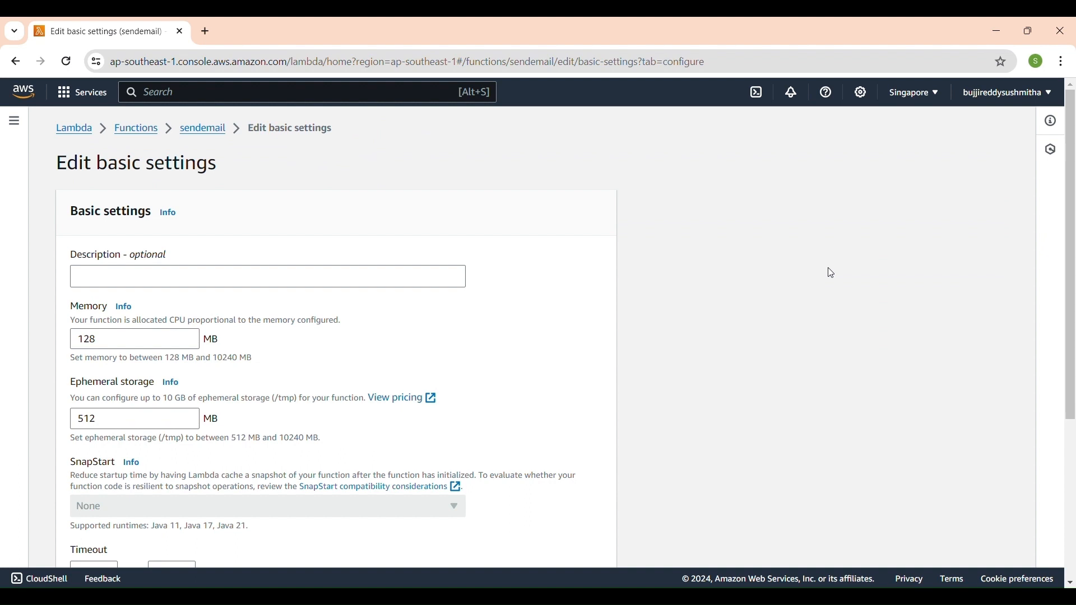
left_click(120, 345)
key("BackSpace")
key("BackSpace")
key("BackSpace")
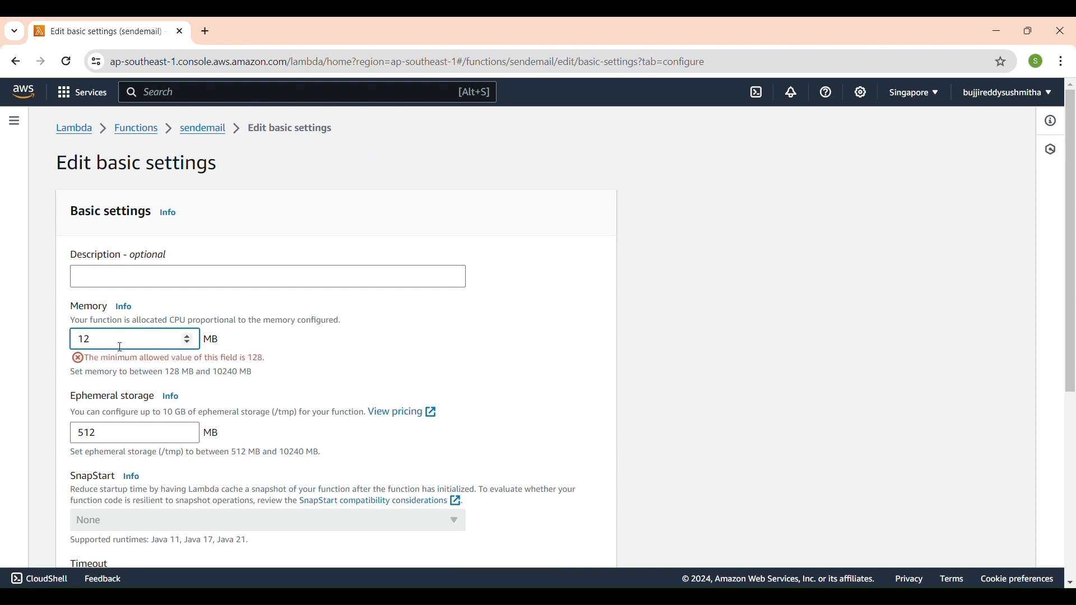
type("2000")
scroll(120, 348, "down", 3)
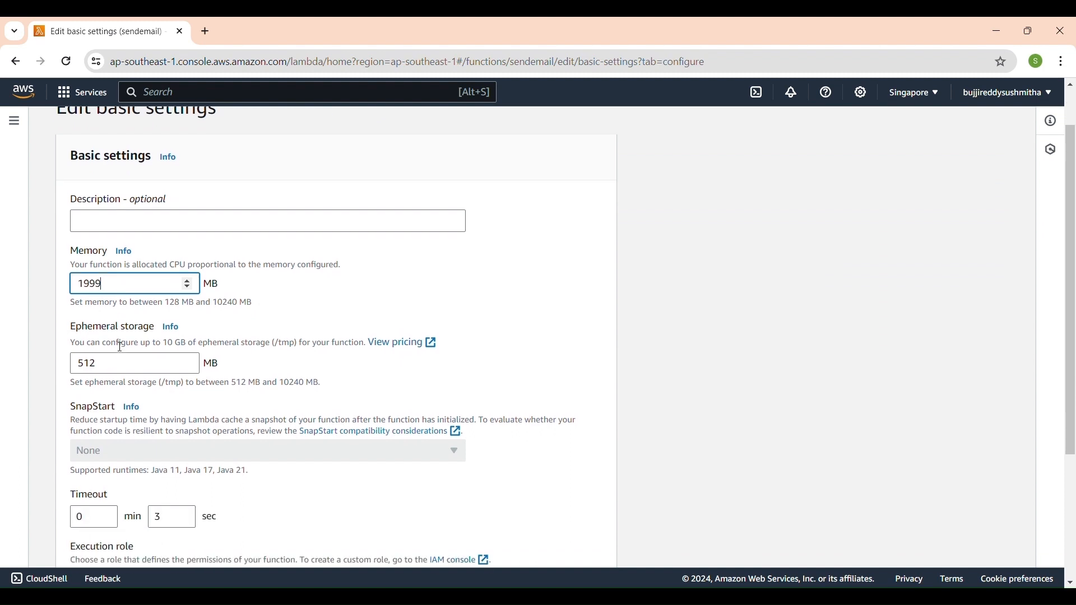
Set the function's ephemeral storage to 1998 MB.
left_click(120, 343)
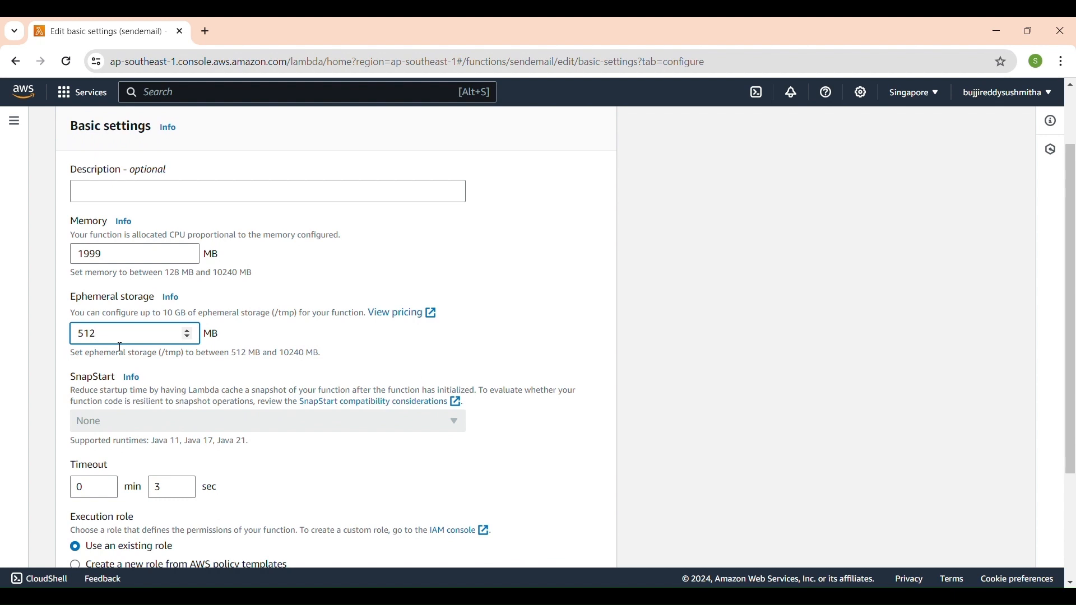
key("BackSpace")
key("BackSpace")
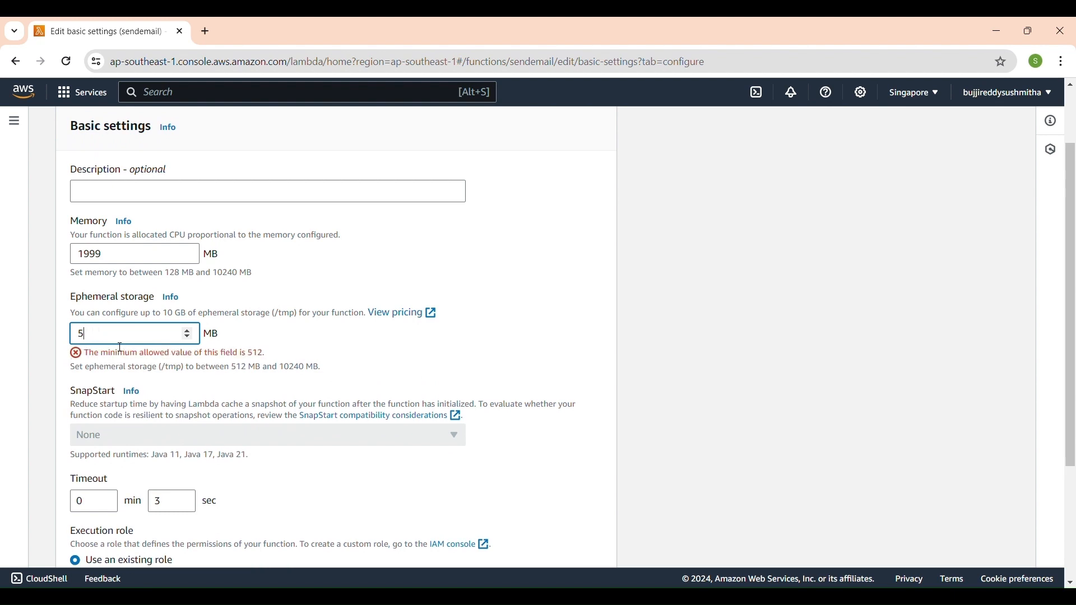
key("BackSpace")
type("2000")
scroll(120, 347, "down", 2)
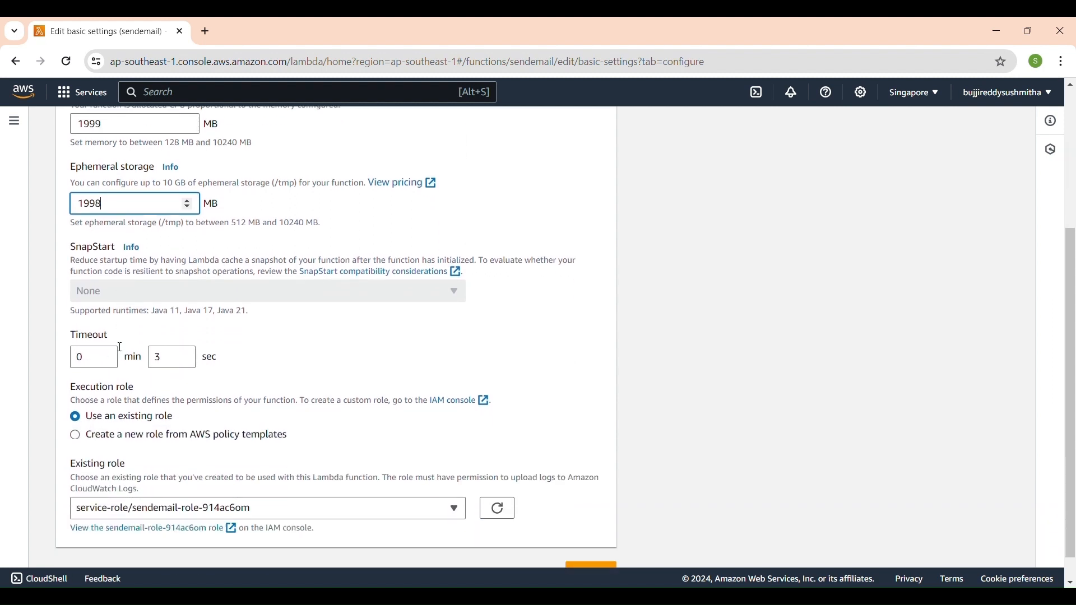
Set the function's timeout to 15 min 0 sec and save the basic settings.
left_click(107, 355)
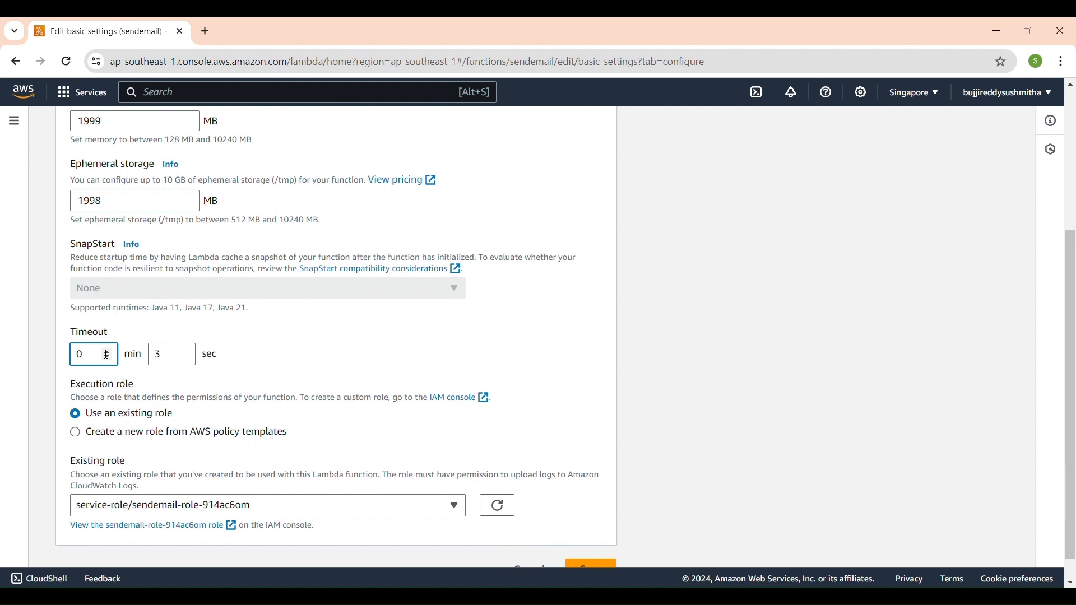
key("BackSpace")
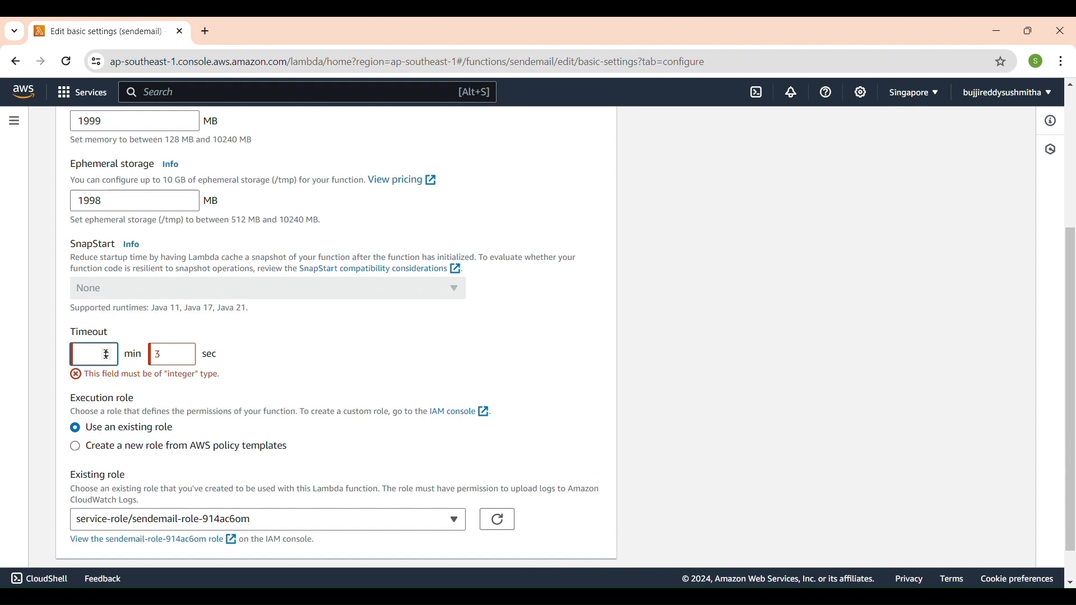
type("15")
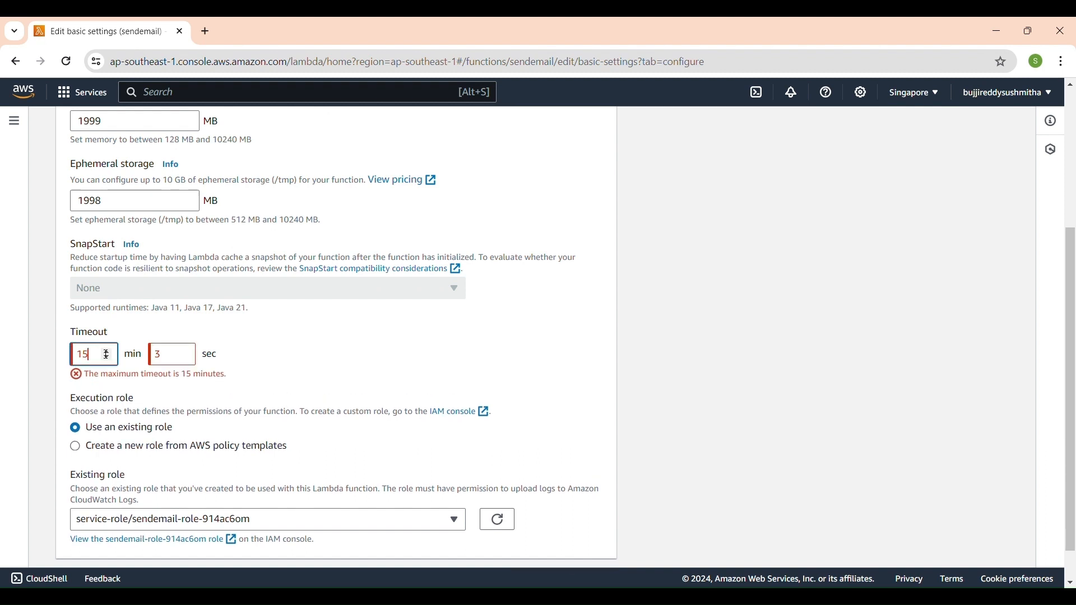
left_click(177, 362)
key("BackSpace")
type("0")
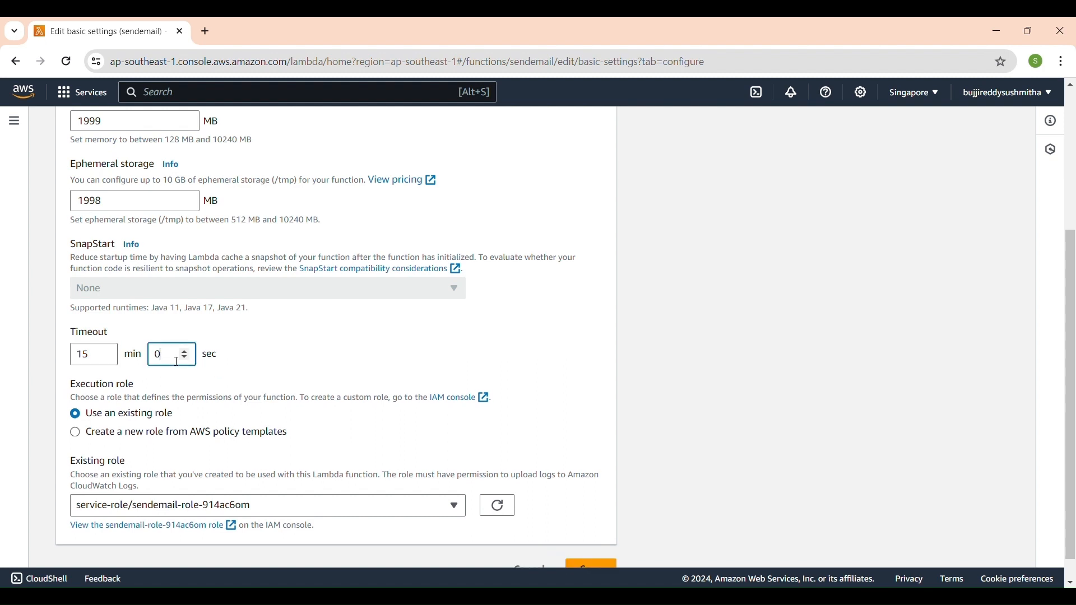
scroll(177, 363, "down", 1)
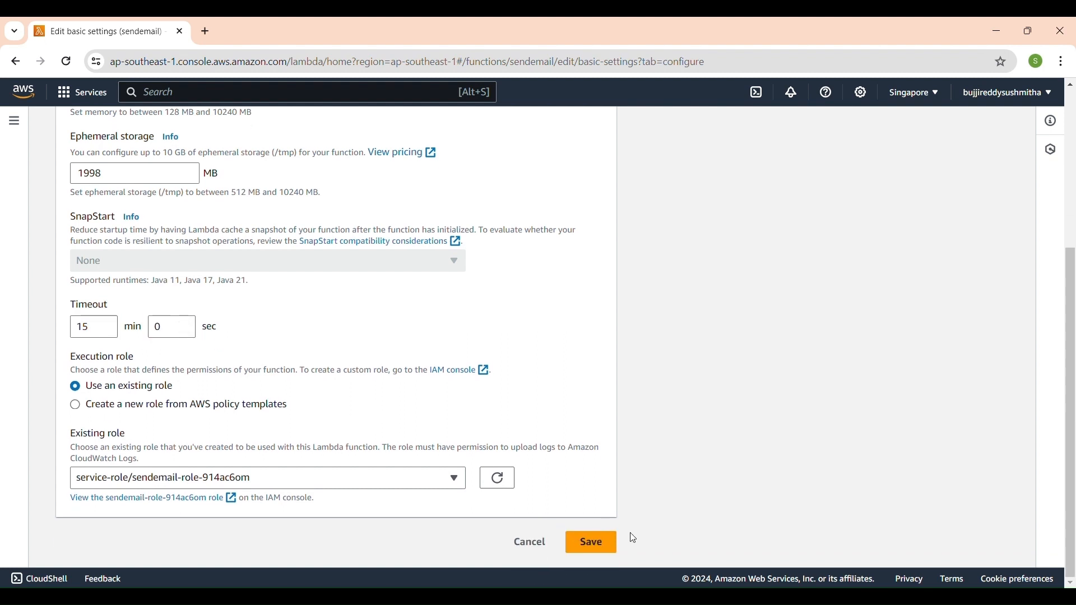
left_click(602, 548)
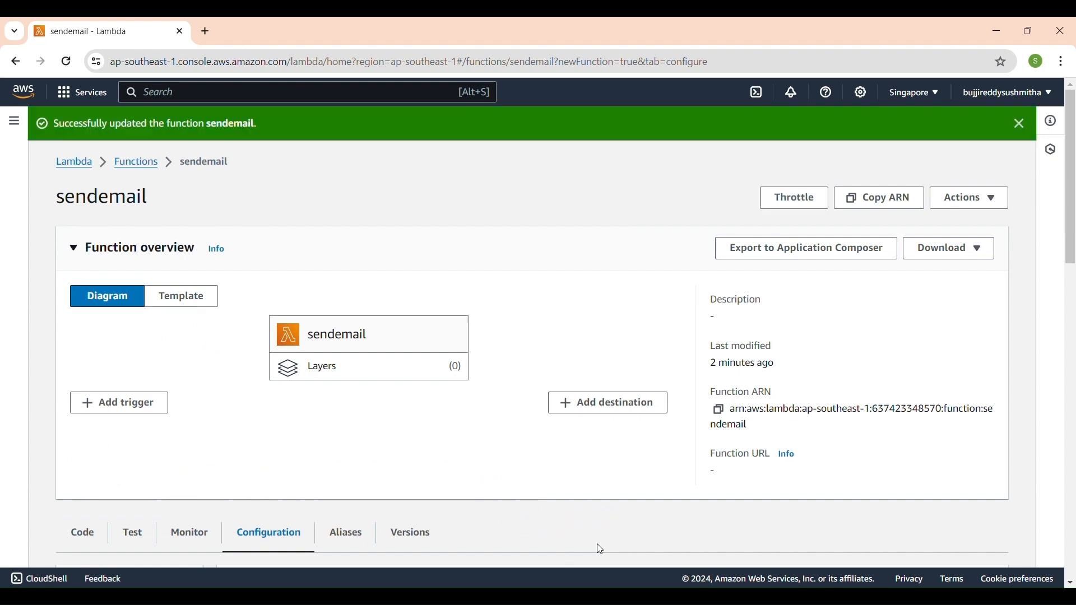
Open the sendemail function's execution role in IAM from its permissions configuration.
scroll(599, 548, "down", 10)
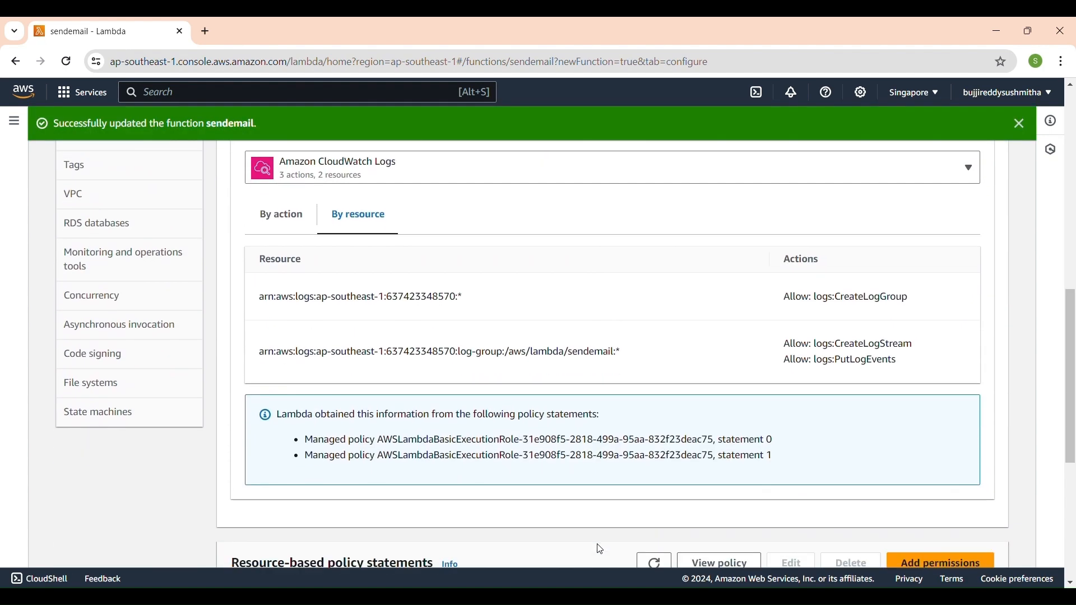
scroll(598, 546, "up", 7)
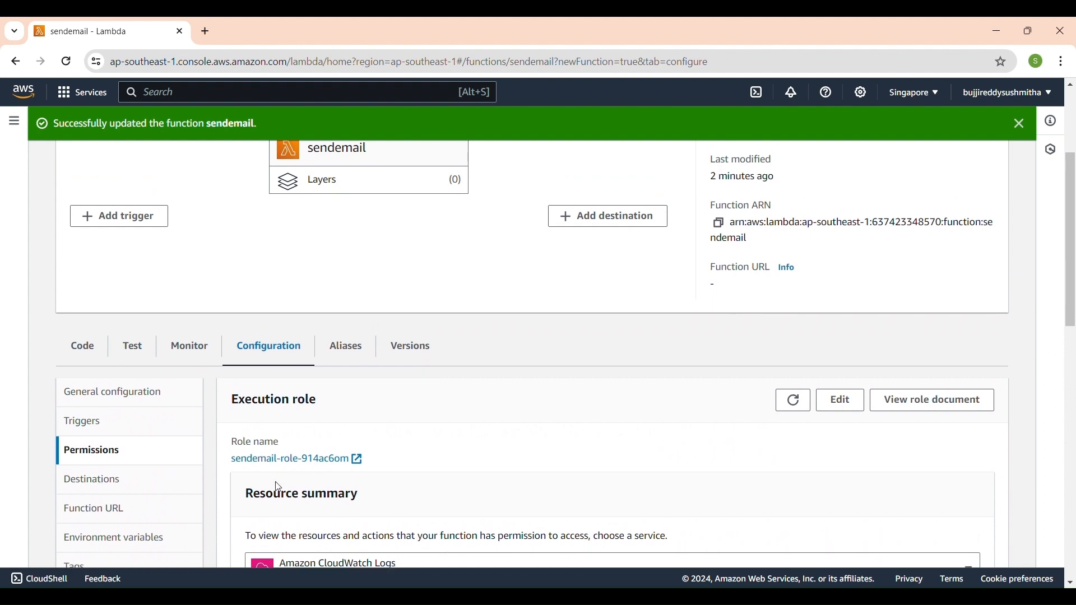
scroll(237, 423, "down", 1)
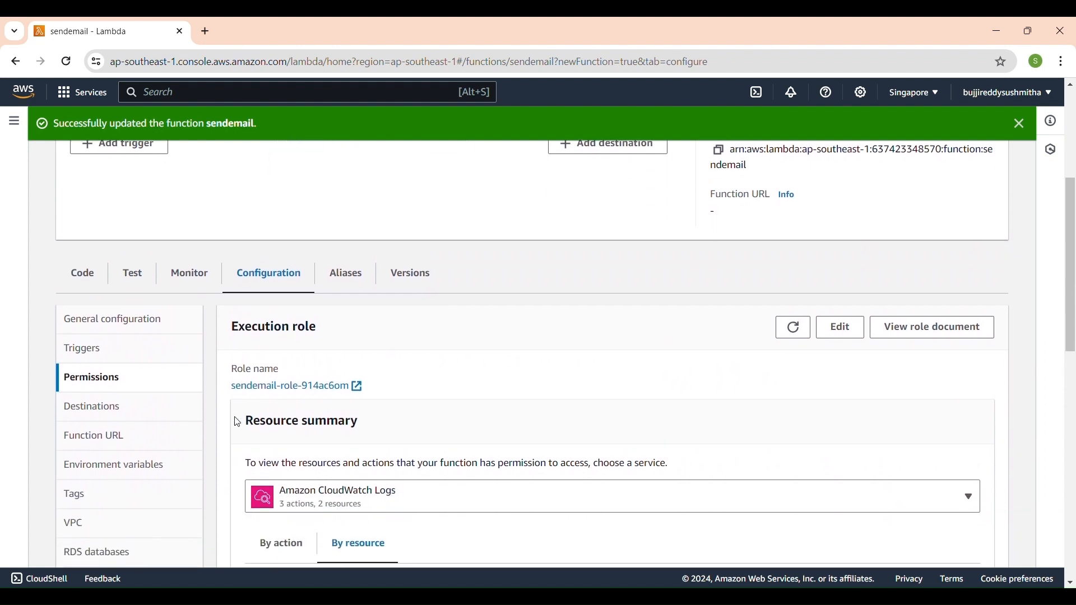
left_click(275, 389)
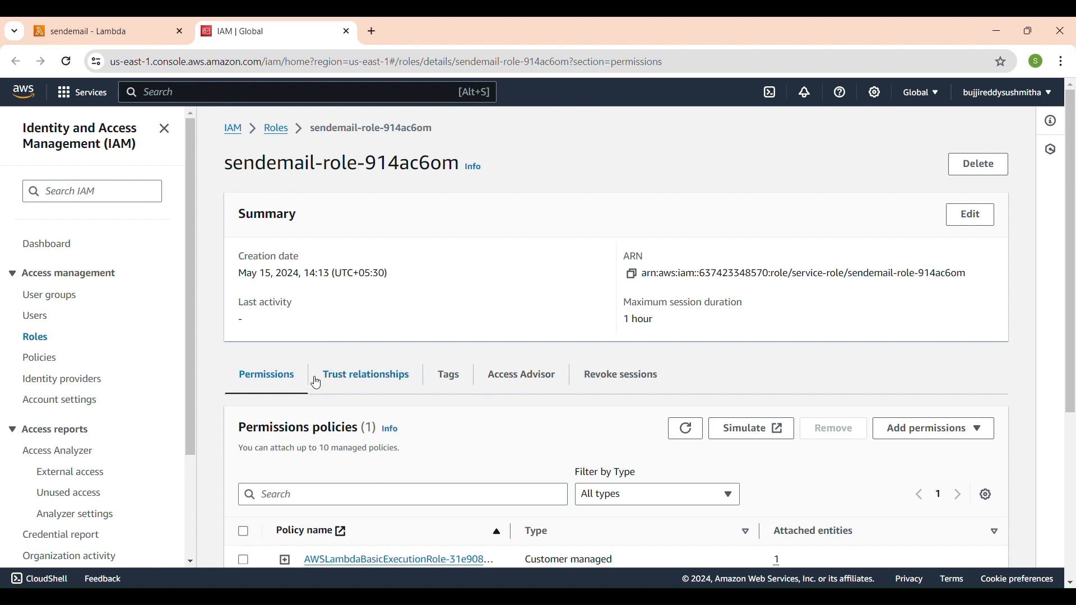
Attach the AWS managed policy AdministratorAccess to the sendemail execution role.
scroll(505, 473, "down", 3)
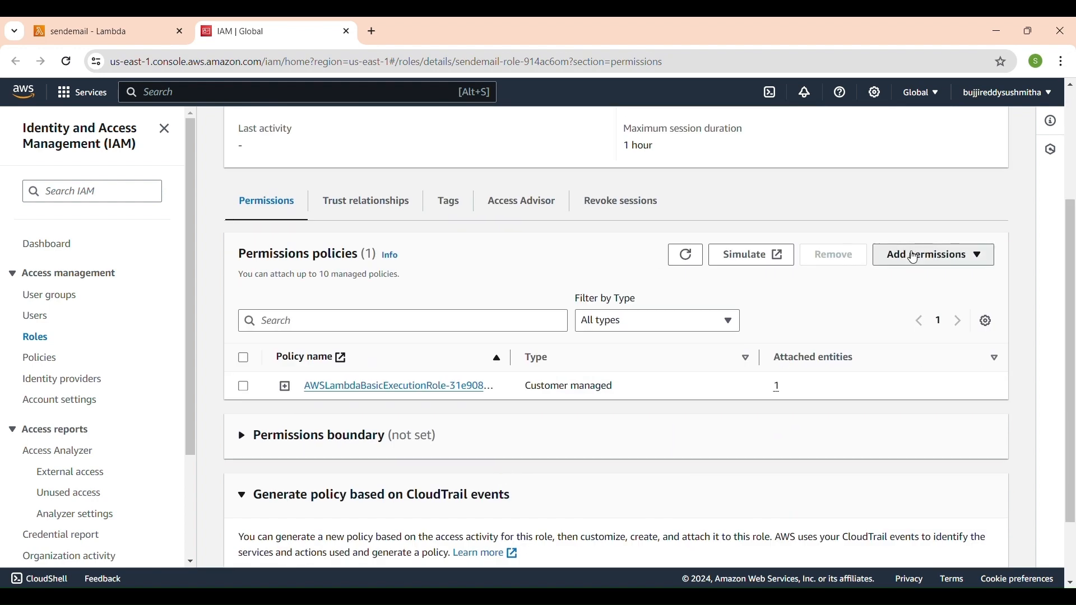
left_click(918, 257)
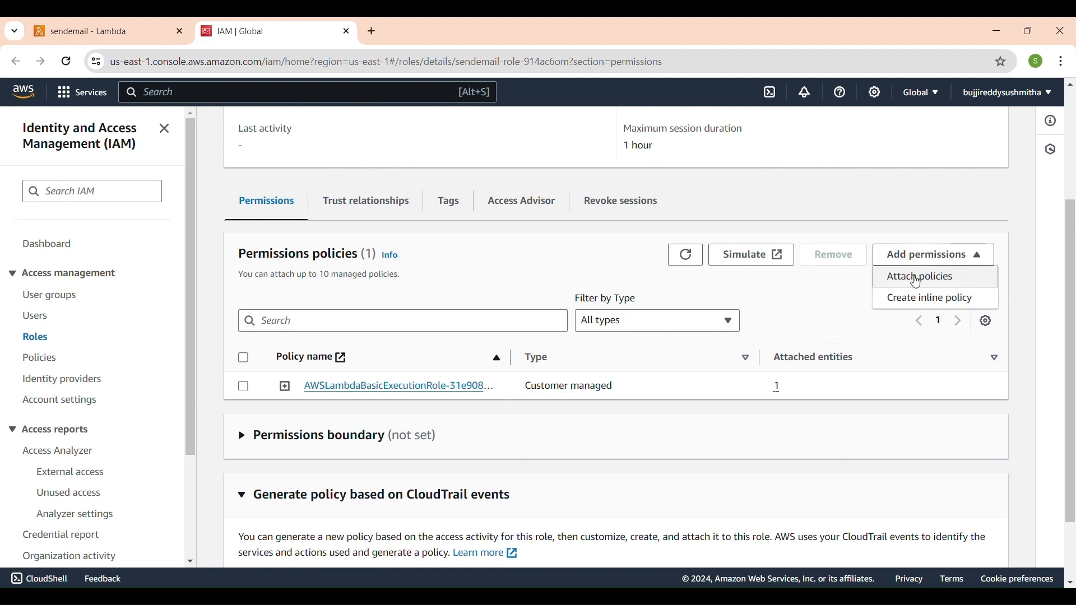
left_click(918, 281)
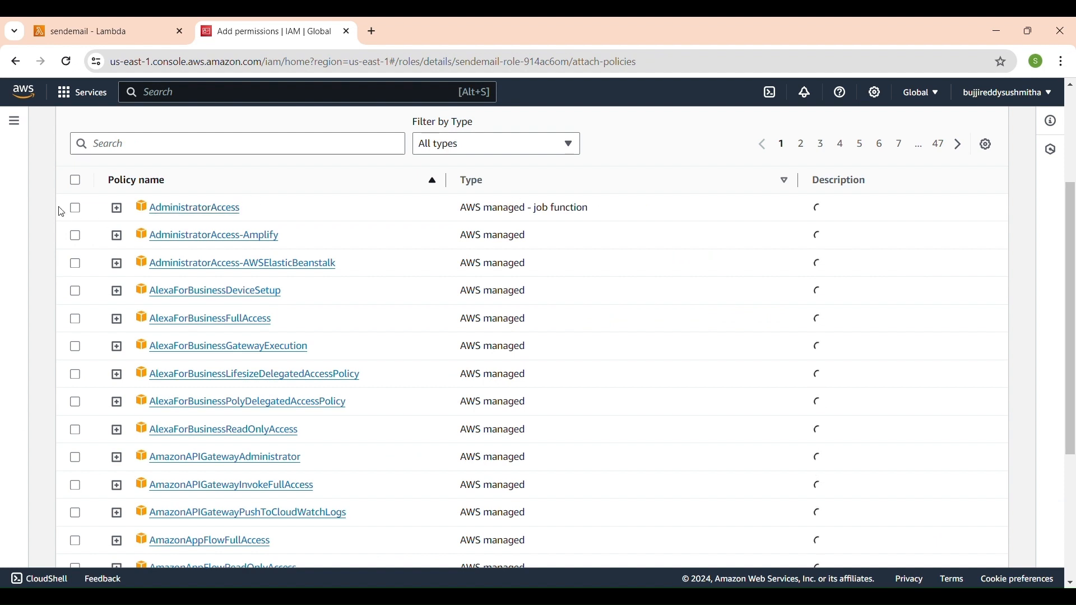
left_click(76, 209)
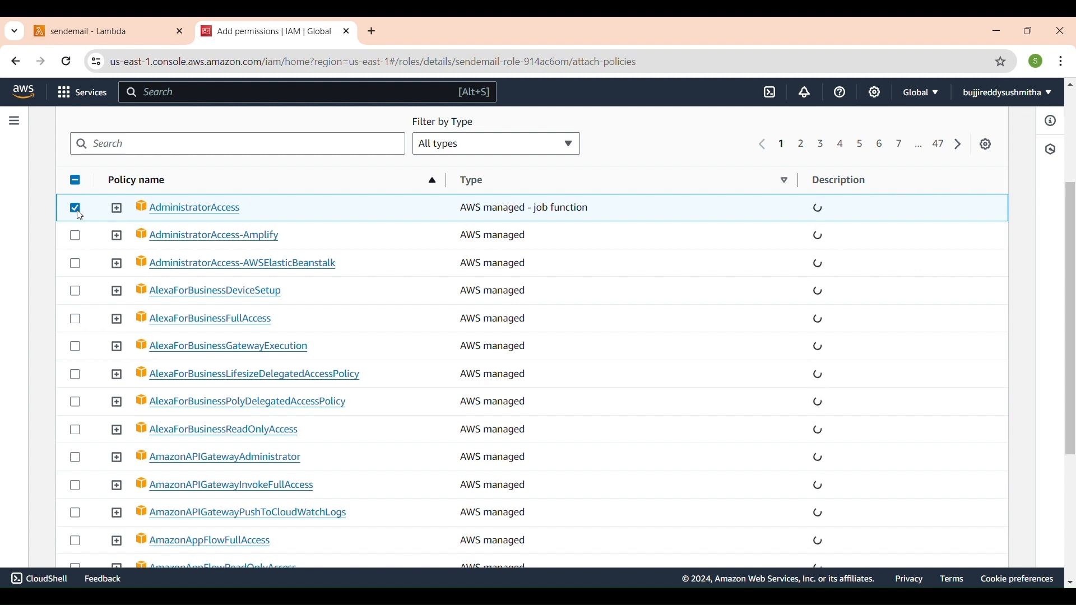
scroll(79, 216, "down", 1)
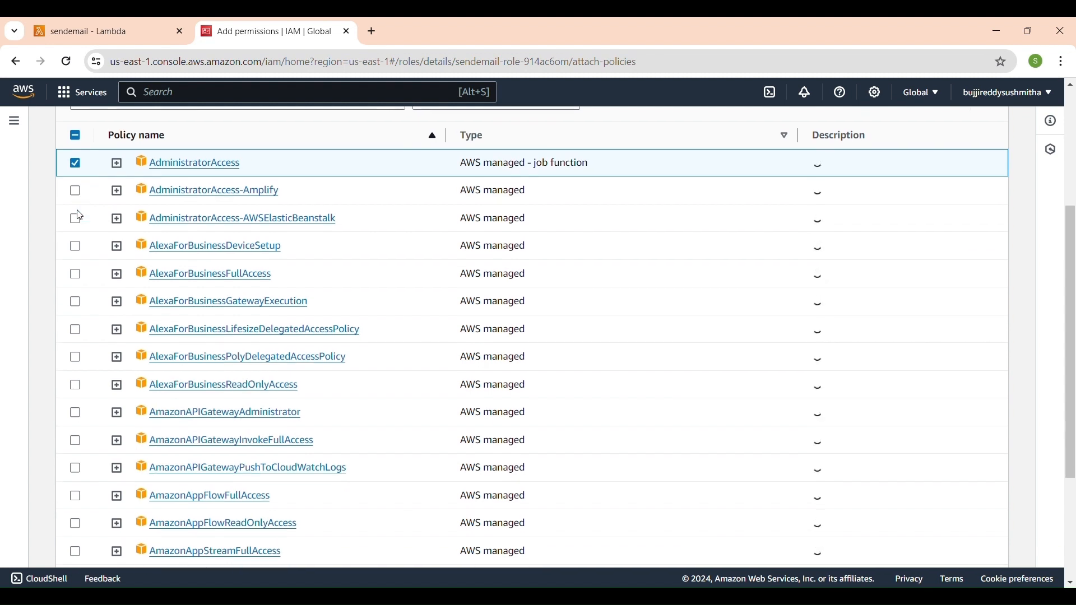
scroll(202, 369, "down", 3)
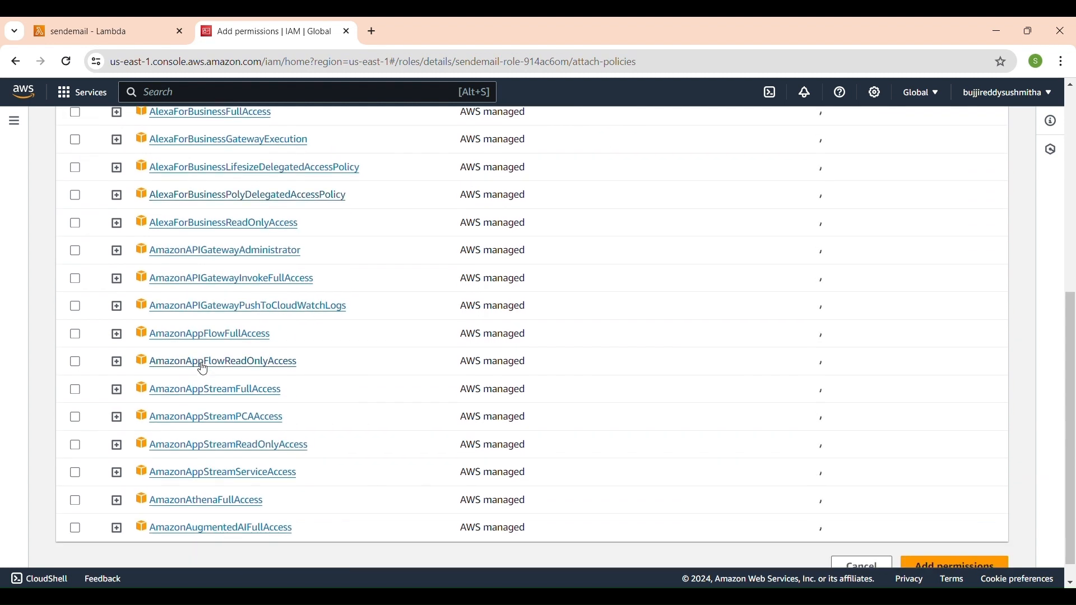
scroll(305, 415, "down", 1)
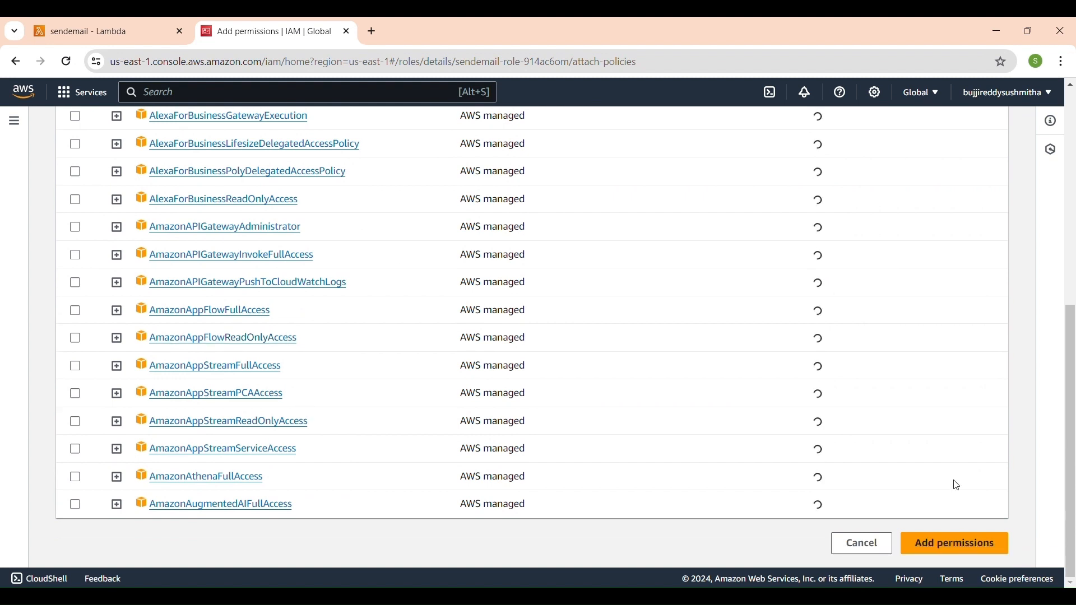
left_click(972, 547)
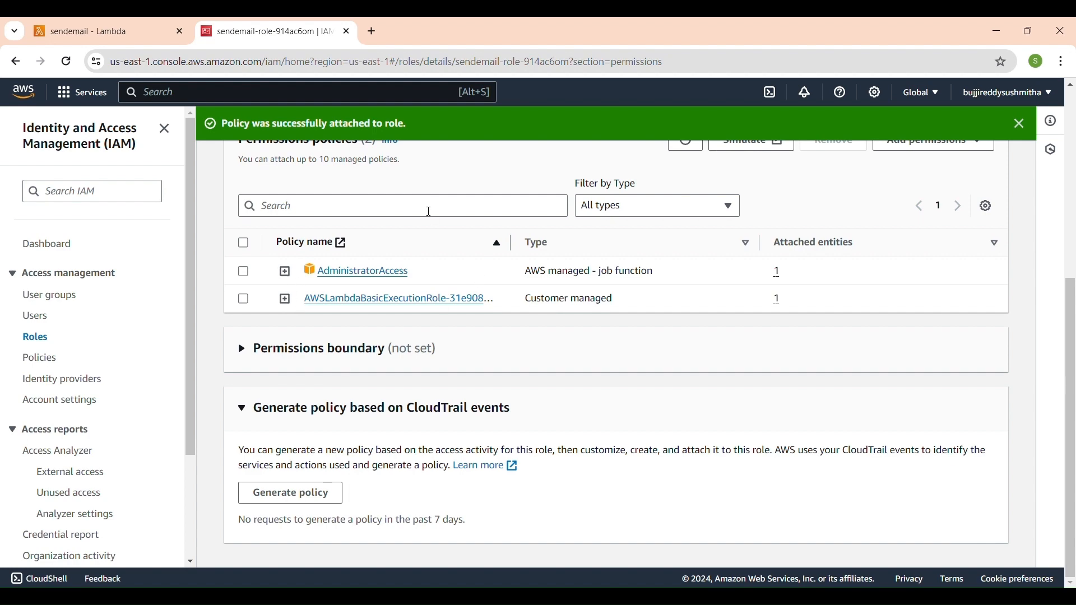
Check the role's attached policies and return to the sendemail function in Lambda to open its code source.
scroll(395, 214, "up", 5)
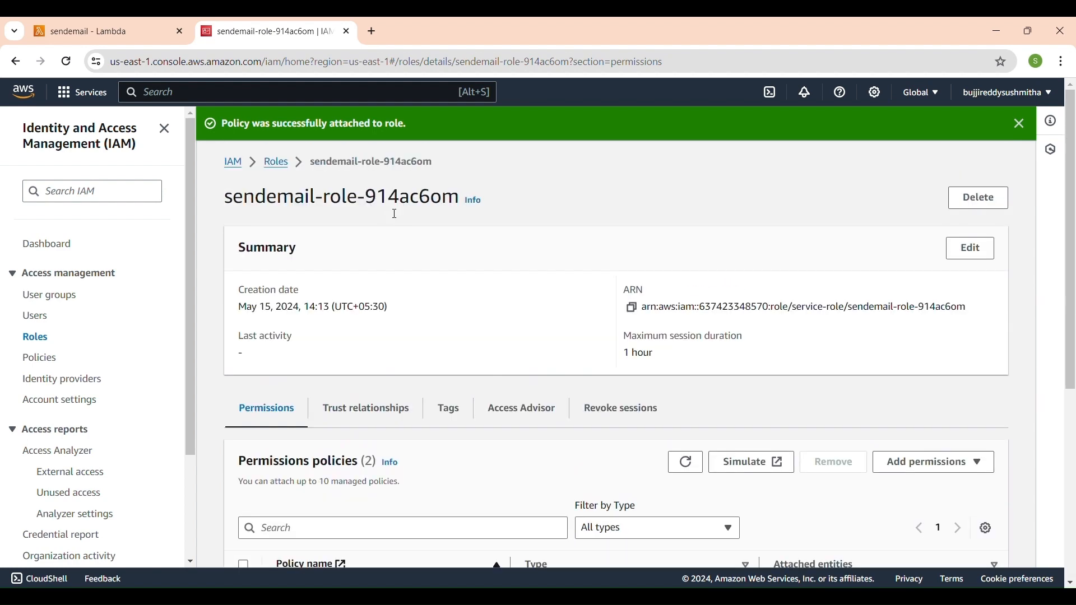
scroll(395, 215, "down", 5)
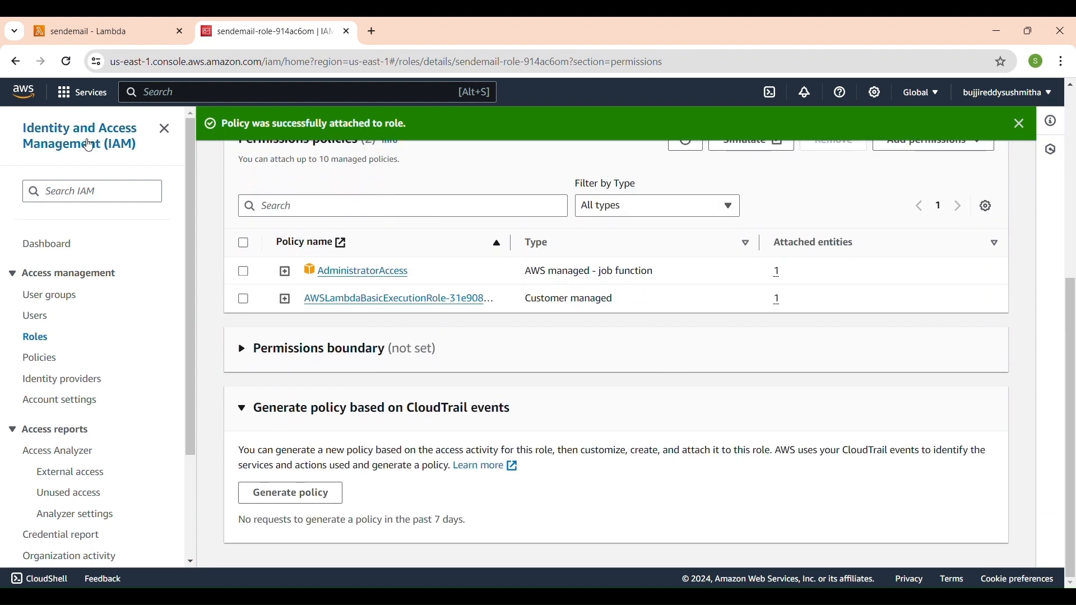
left_click_drag(42, 162, 116, 295)
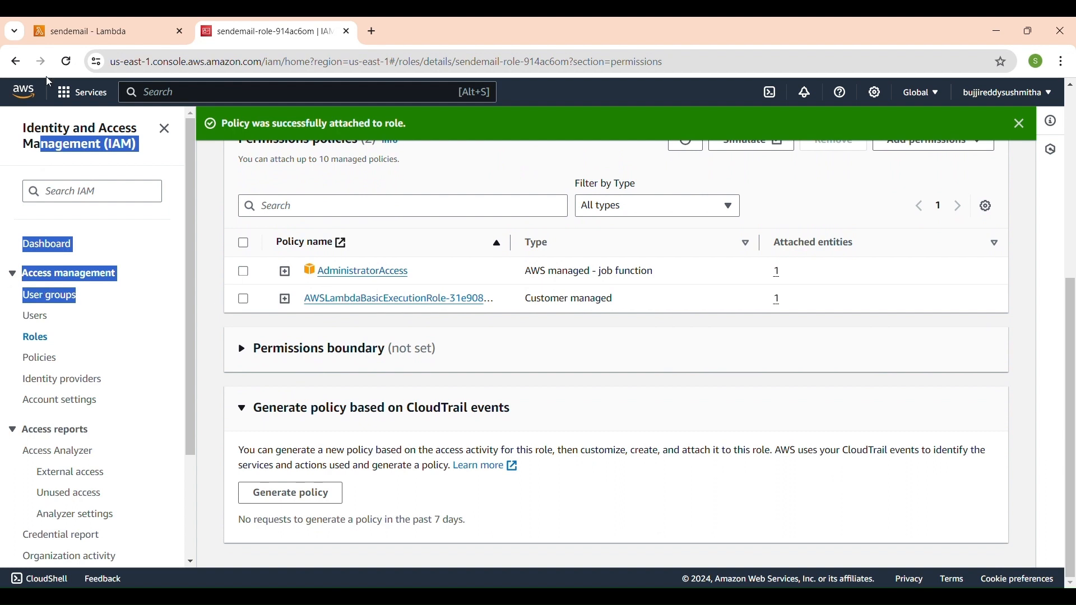
left_click(74, 22)
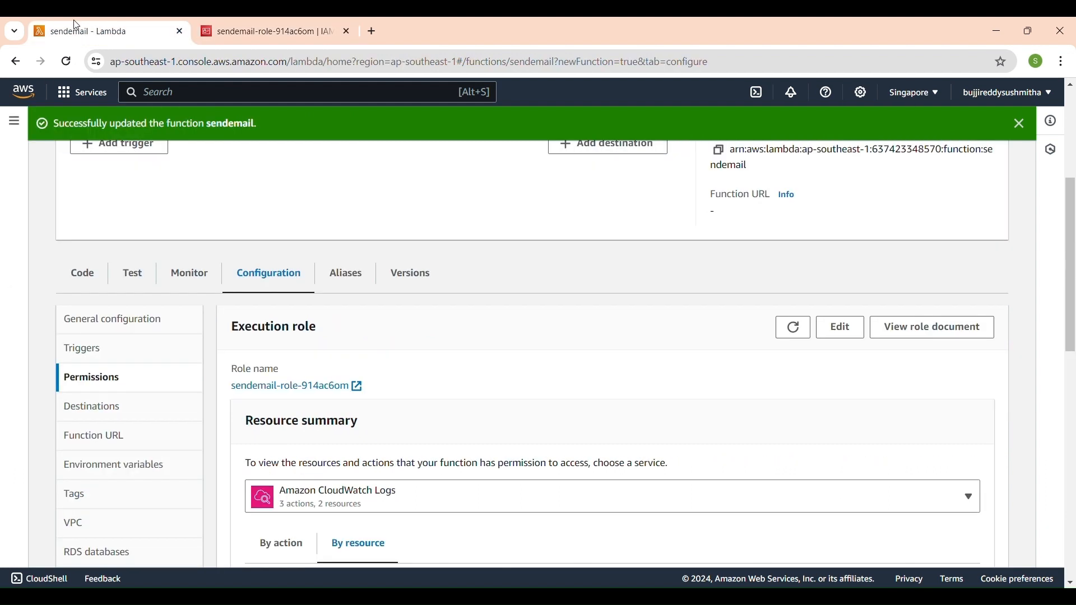
left_click(83, 285)
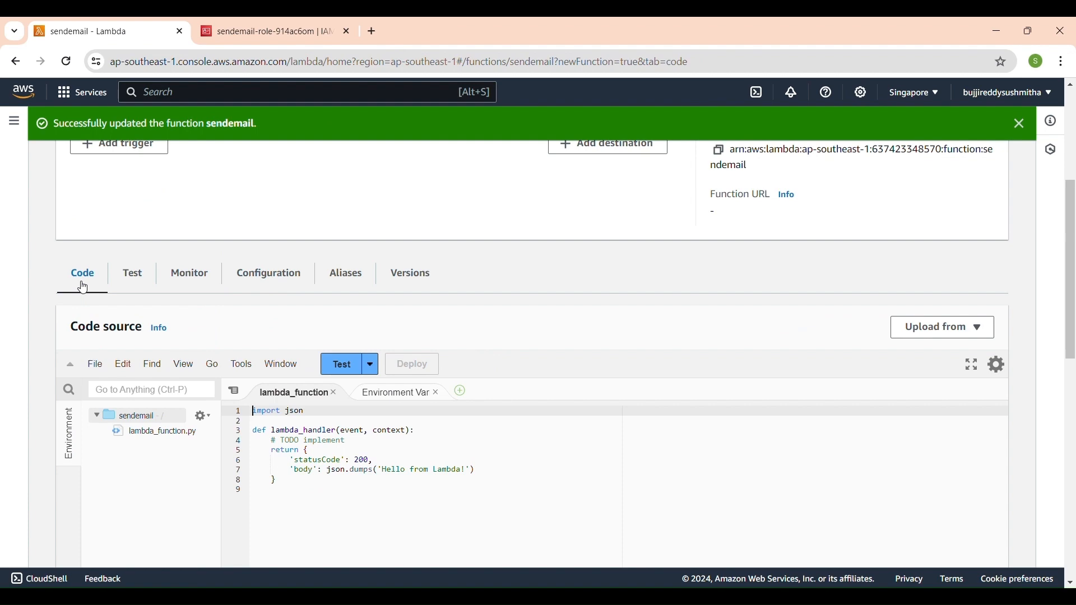
Create and save a private test event named email for the function, using the hello-world template.
left_click(351, 370)
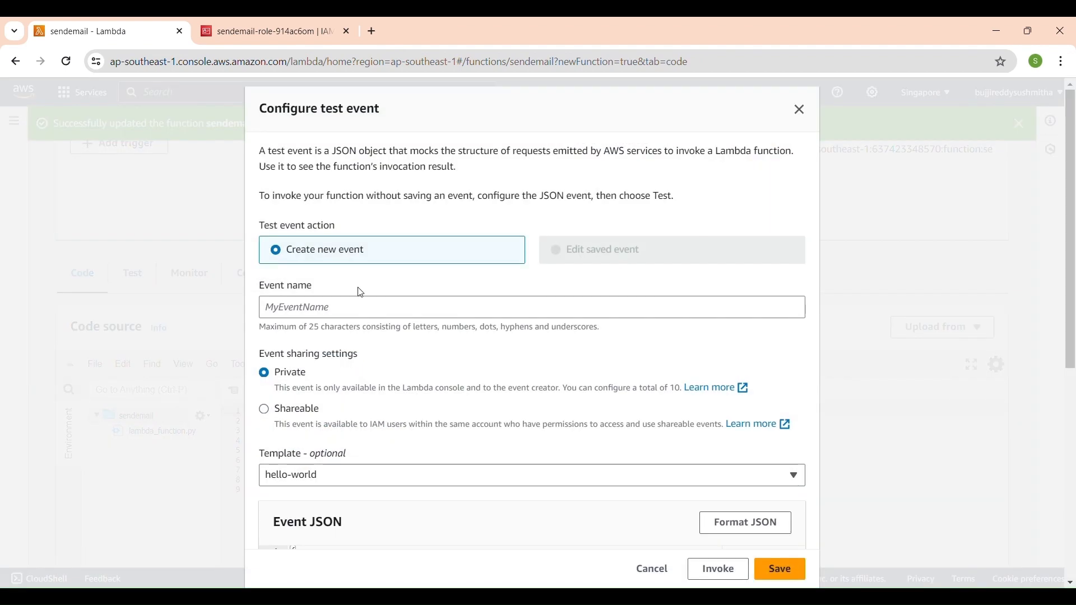
left_click(330, 314)
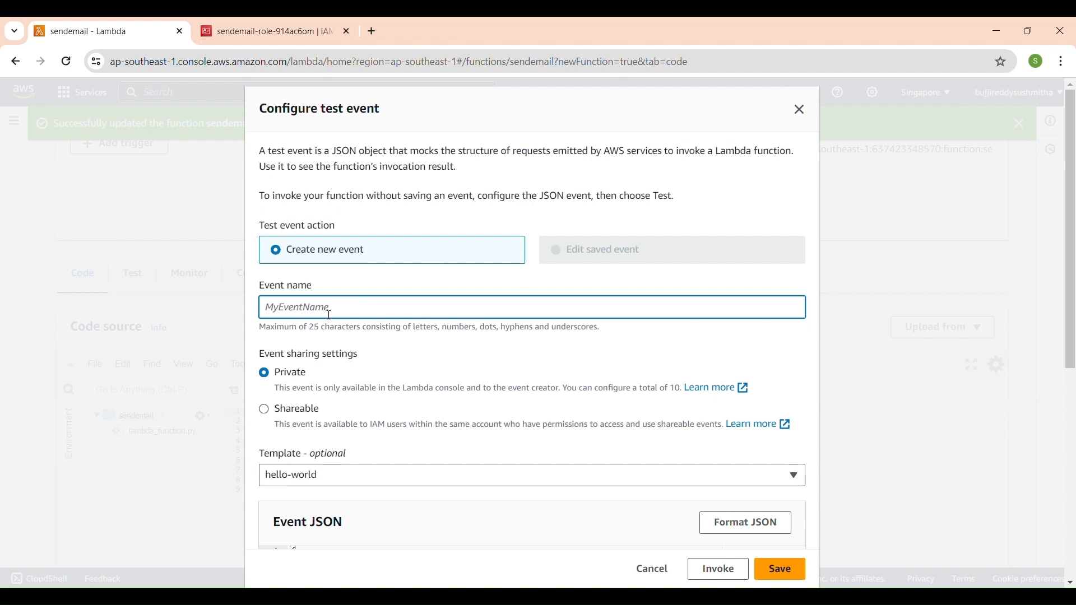
type("email")
scroll(432, 431, "down", 4)
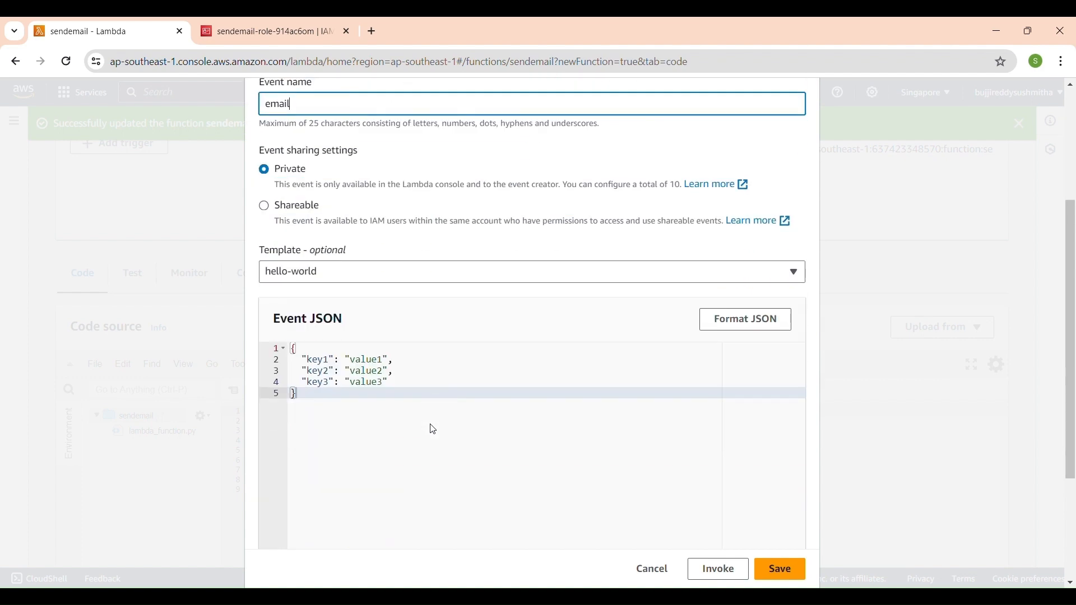
left_click(792, 570)
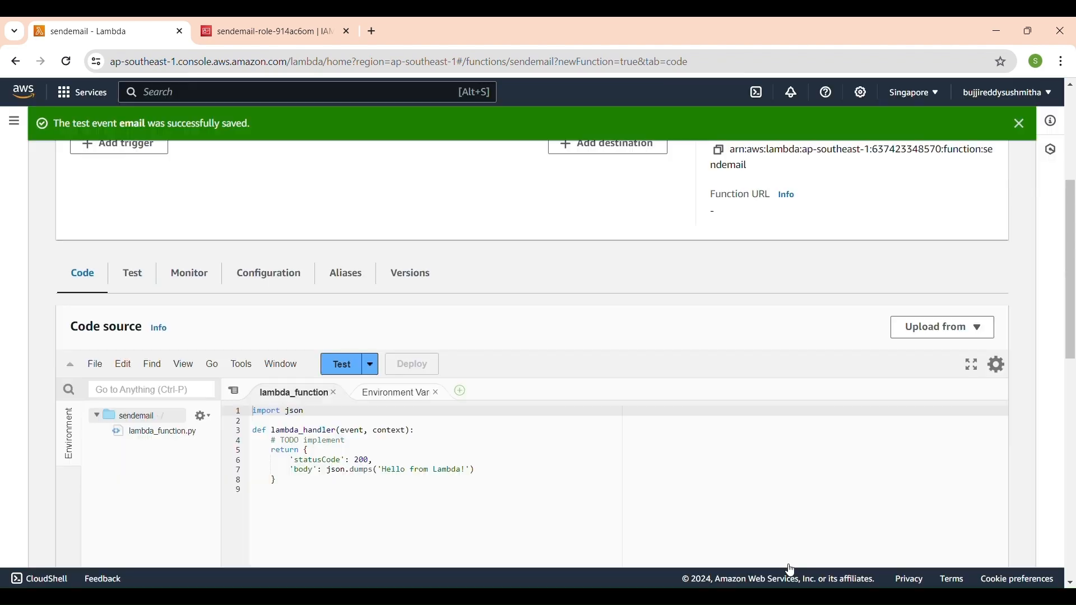
Delete all of the default handler code from lambda_function.py.
scroll(507, 478, "down", 3)
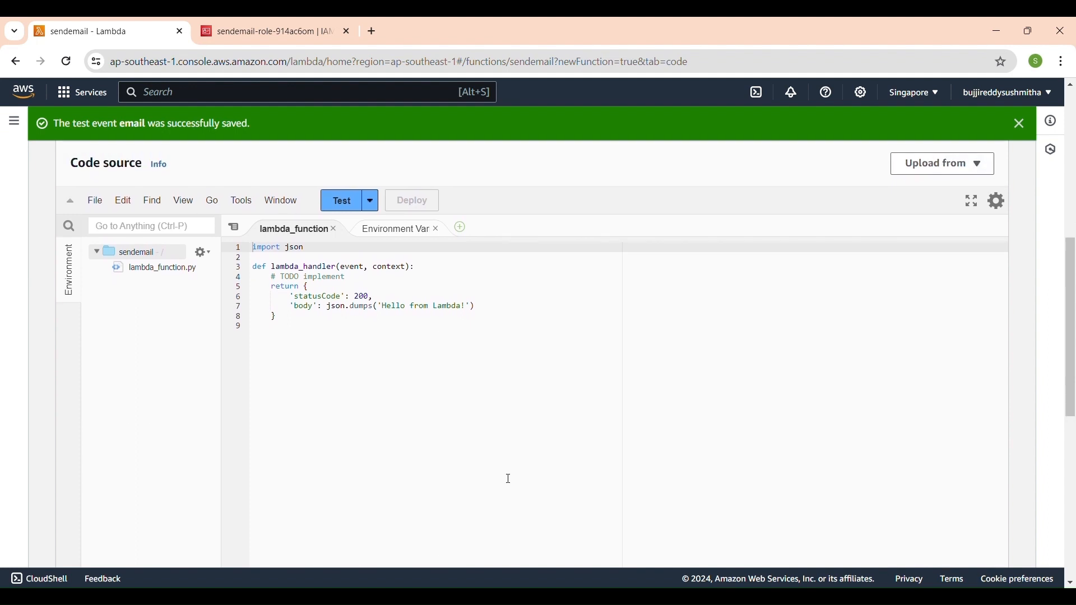
left_click_drag(292, 353, 250, 247)
key("BackSpace")
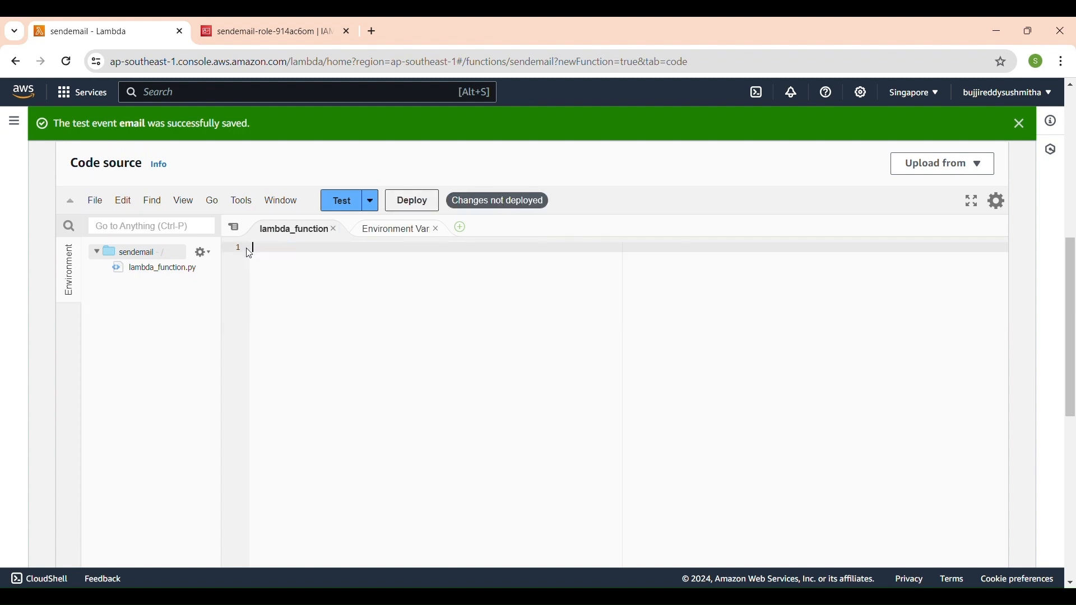